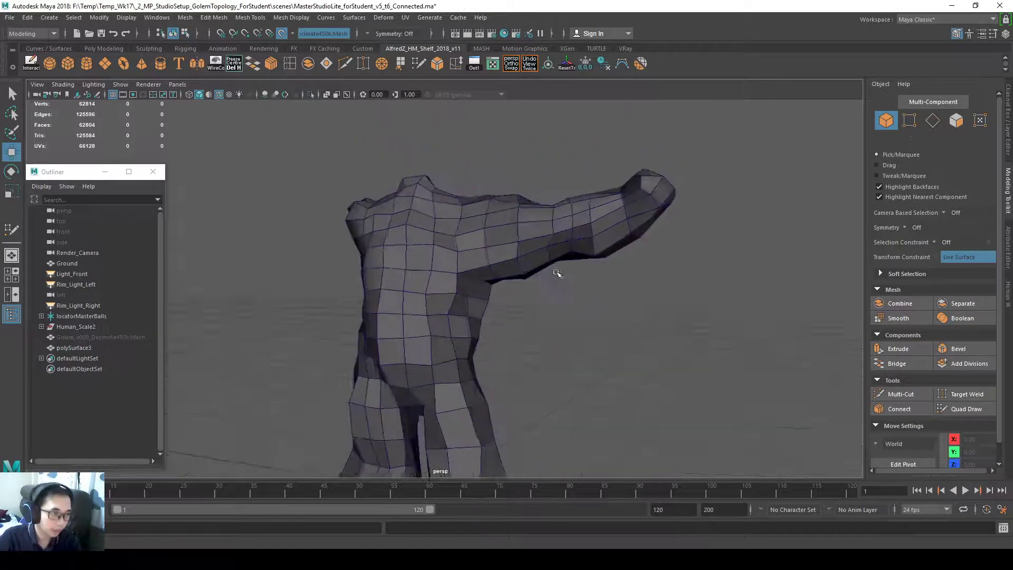
- Select the low-poly golem mesh polySurface3 in the perspective view
left_click_drag(557, 273, 418, 226, "alt")
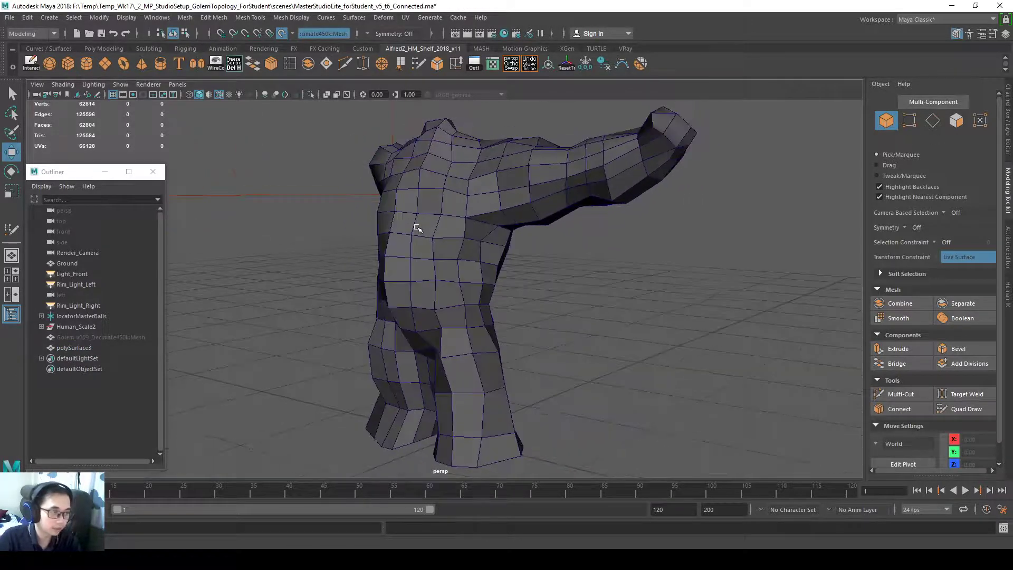
left_click(579, 201)
middle_click_drag(499, 202, 552, 199, "alt")
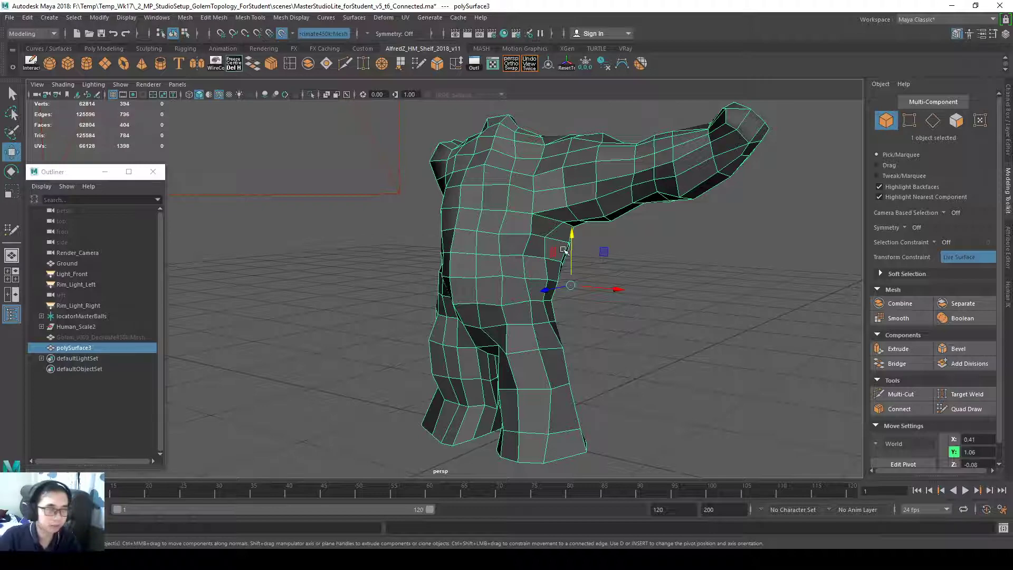
left_click_drag(565, 251, 409, 260, "alt")
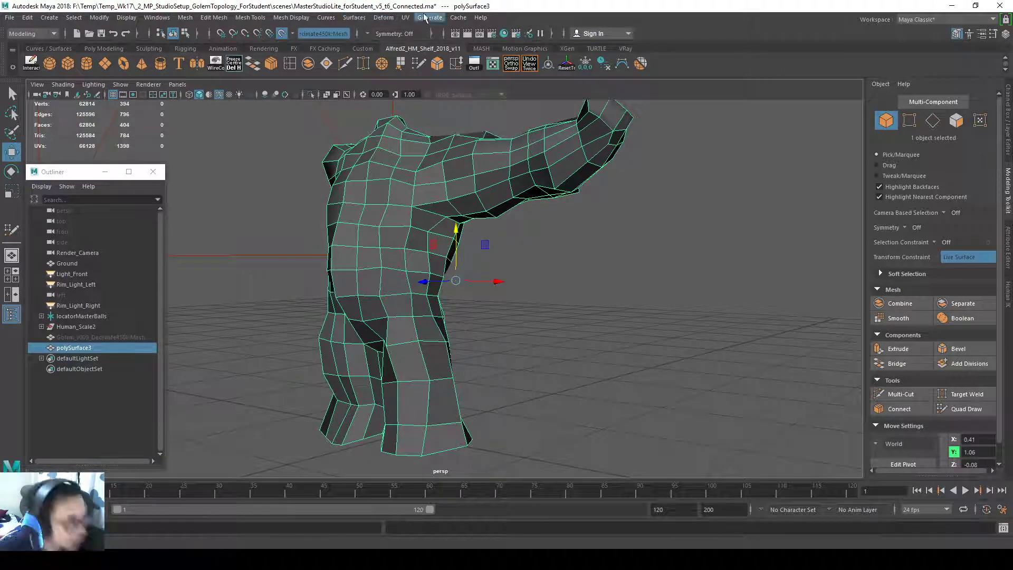
- Apply Soften/Harden Edges shading to the golem mesh and clear the selection
left_click(292, 17)
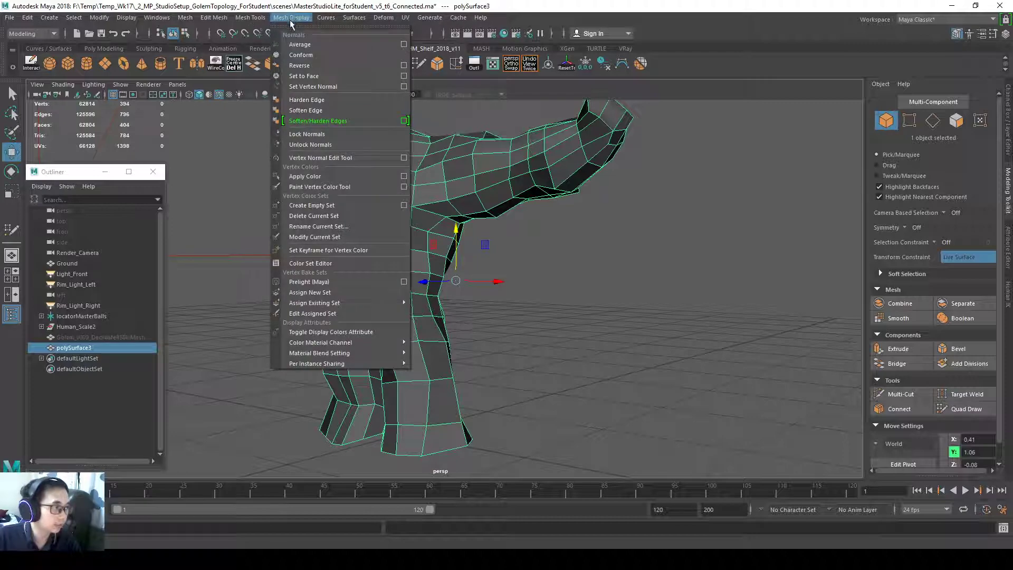
left_click(312, 120)
left_click_drag(558, 162, 656, 258, "alt")
left_click(656, 258)
- Reselect polySurface3 from a close view of the golem's upper body
left_click_drag(602, 280, 527, 220, "alt")
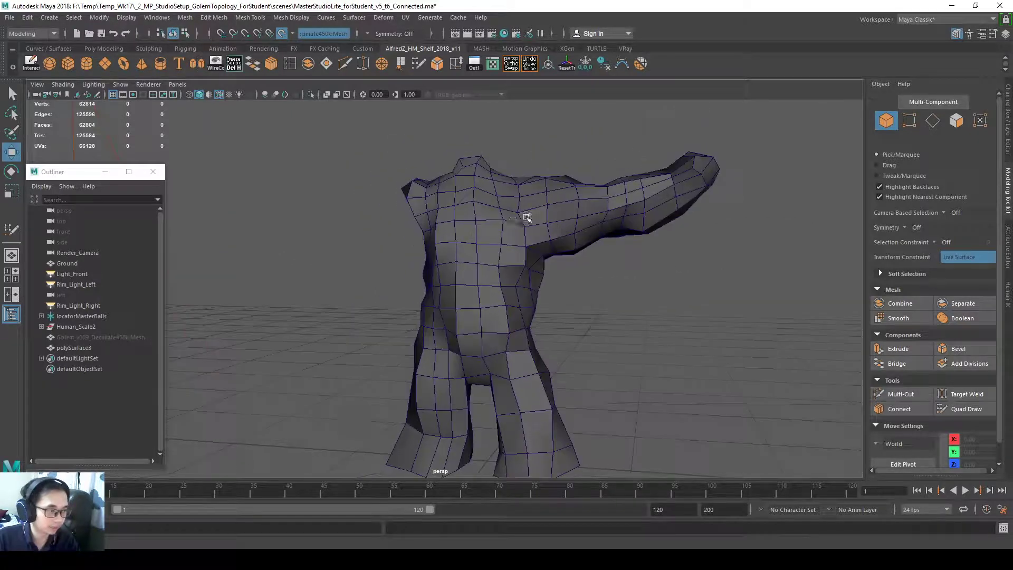
left_click_drag(581, 267, 442, 115, "alt")
left_click(442, 115)
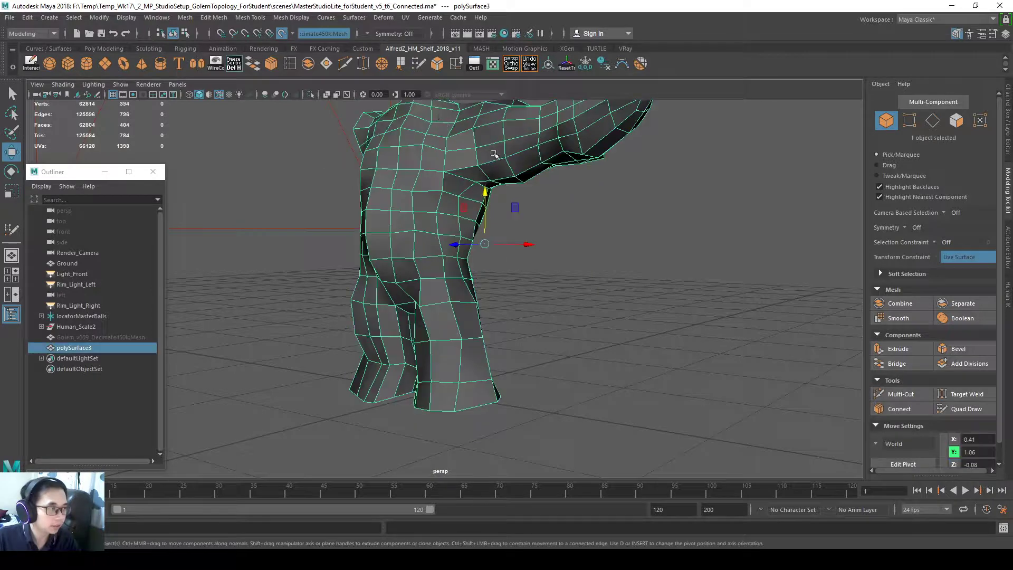
left_click_drag(494, 154, 492, 215, "alt")
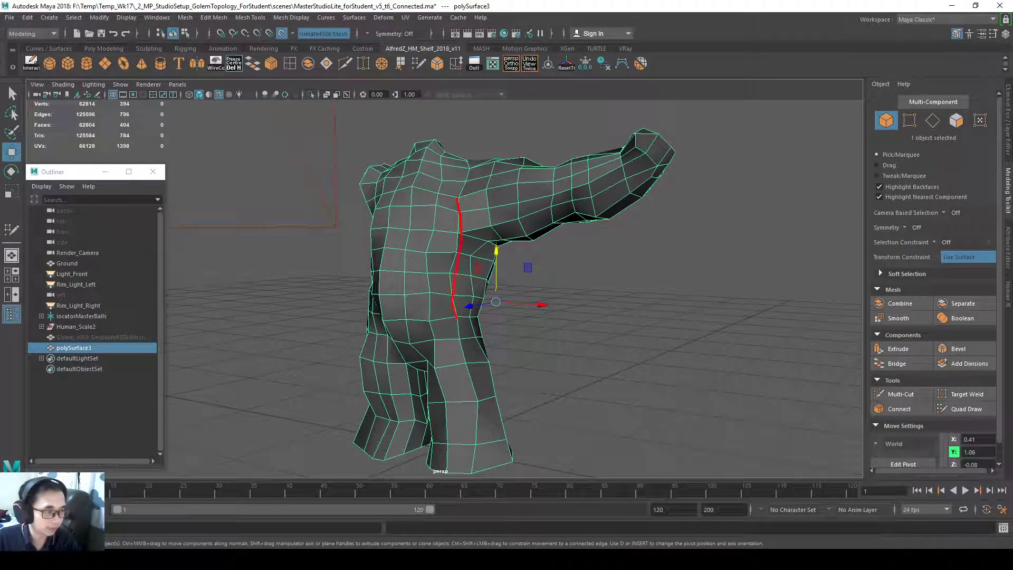
left_click_drag(484, 195, 522, 211, "alt")
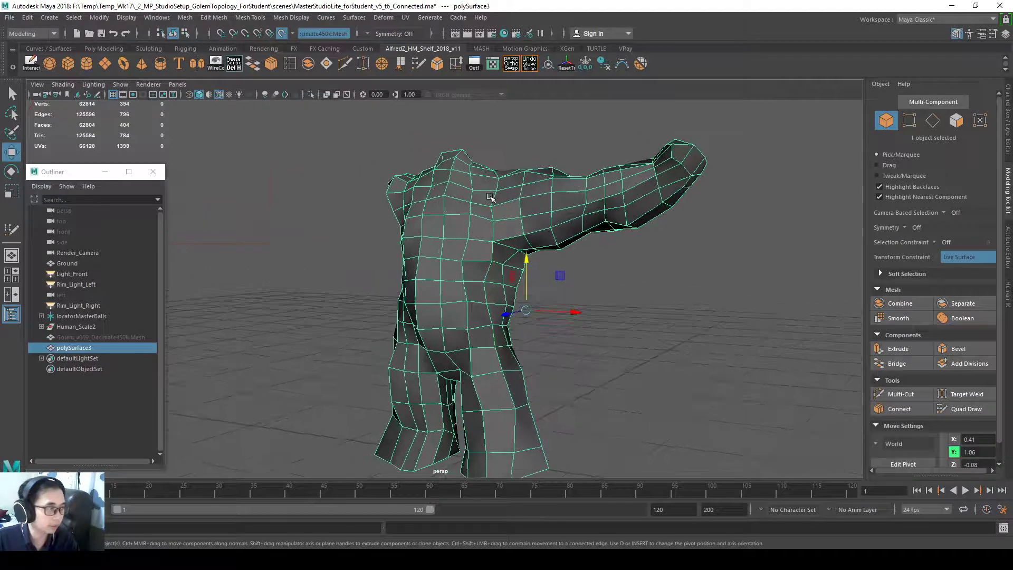
left_click(405, 17)
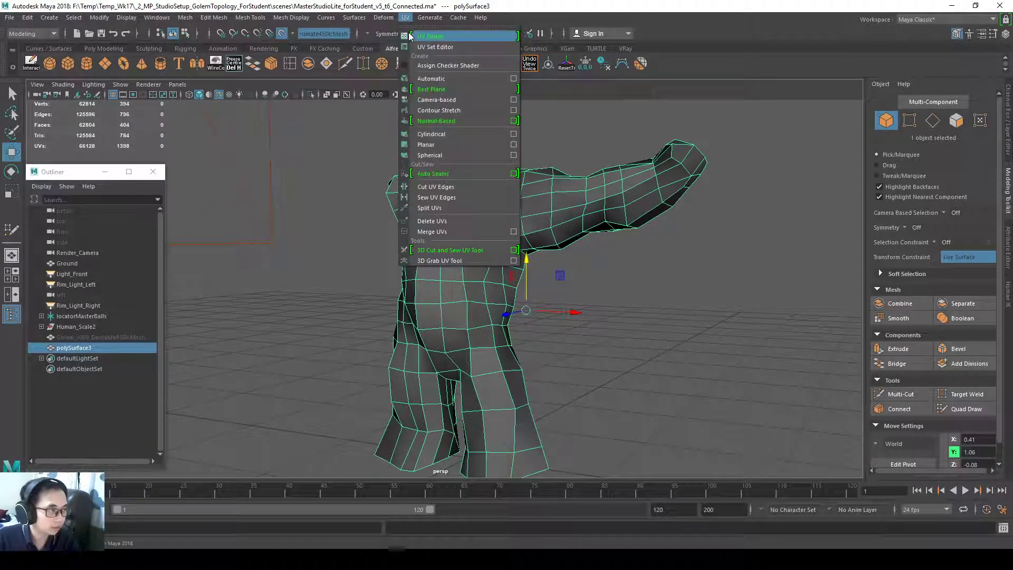
- Open the UV Editor and apply Automatic UV mapping, giving 22 shells
left_click(412, 37)
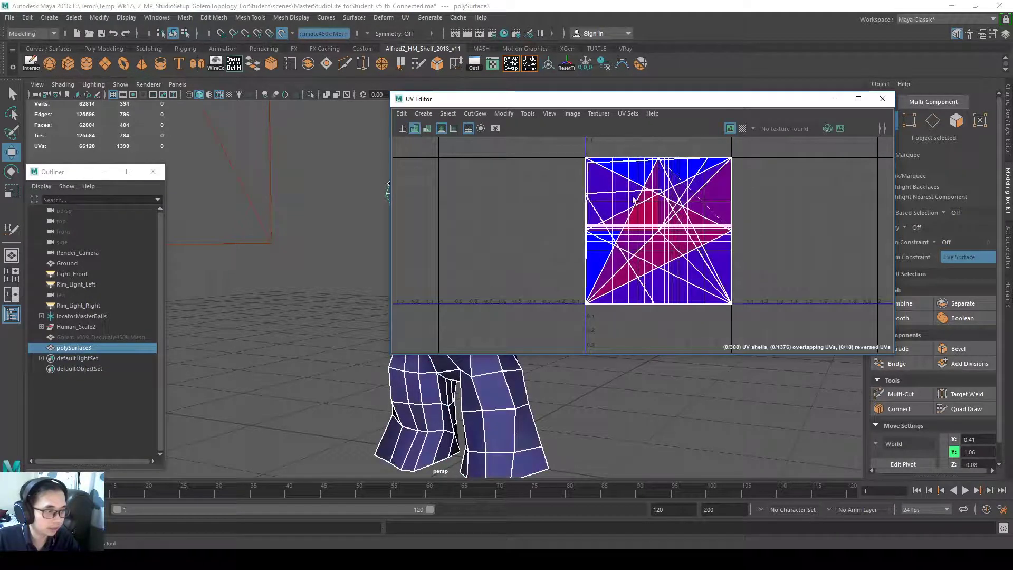
left_click(402, 19)
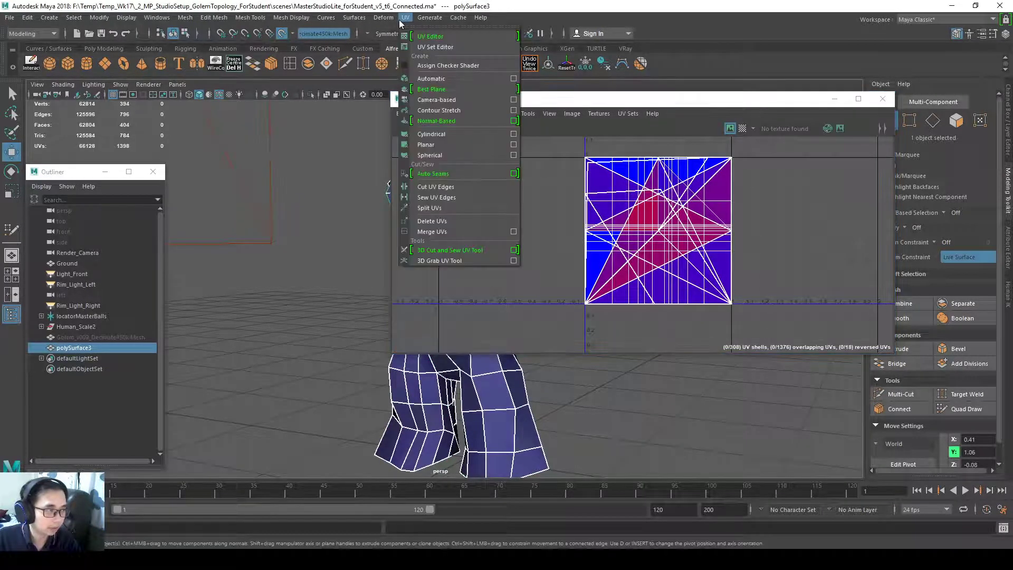
left_click(438, 79)
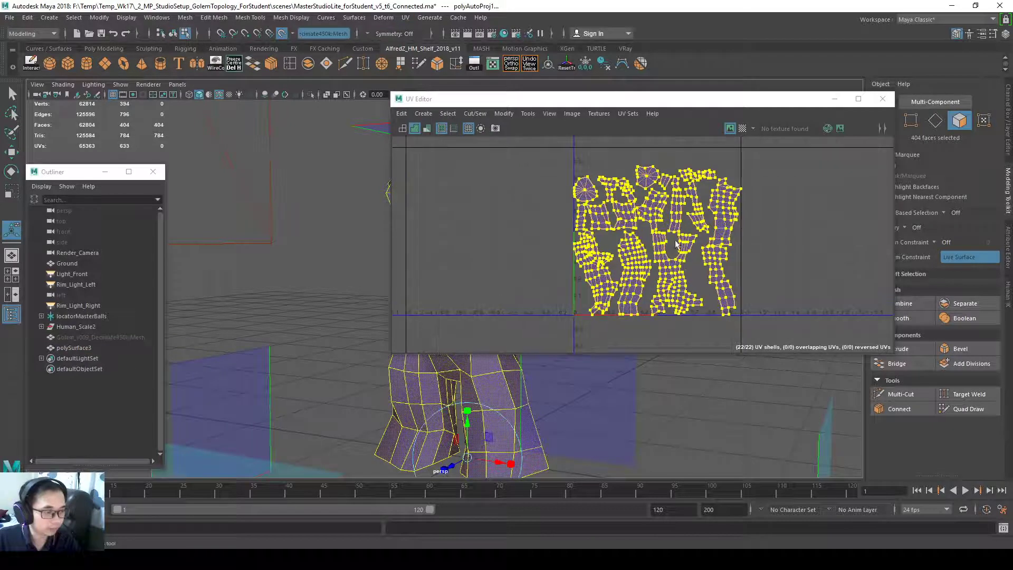
scroll(739, 195, "up", 3)
left_click(633, 227)
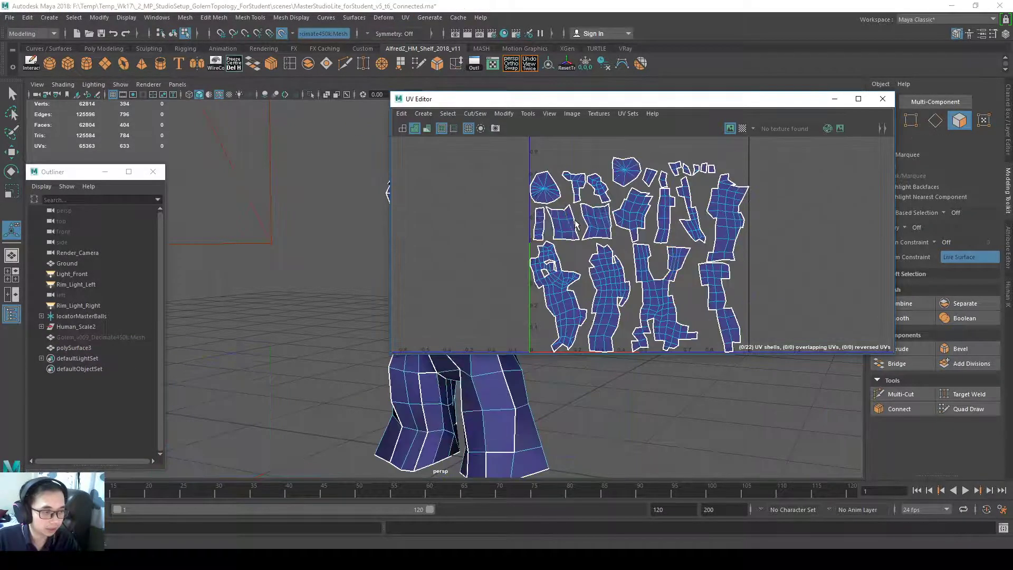
scroll(634, 227, "up", 2)
scroll(634, 227, "down", 4)
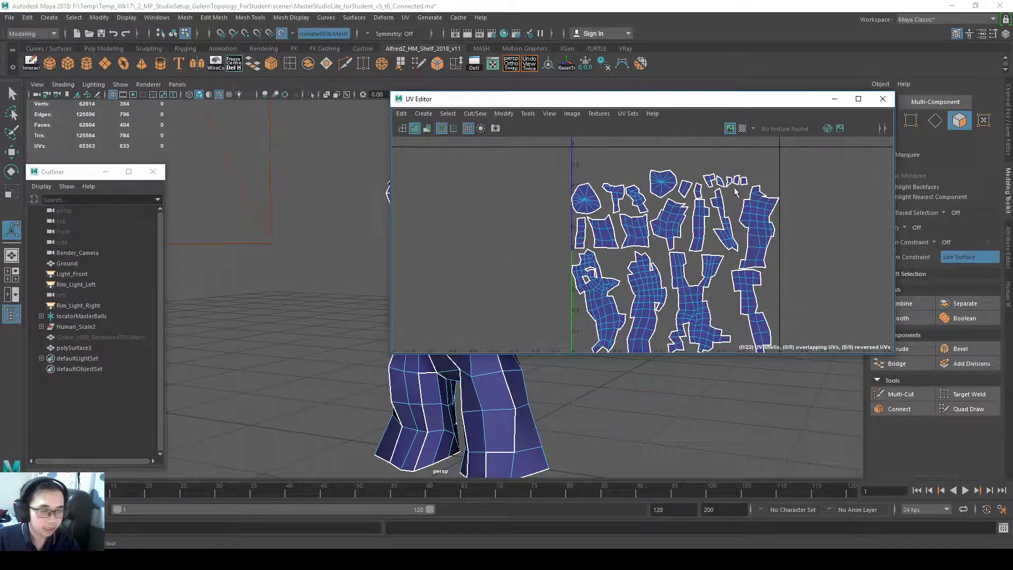
scroll(650, 232, "down", 1)
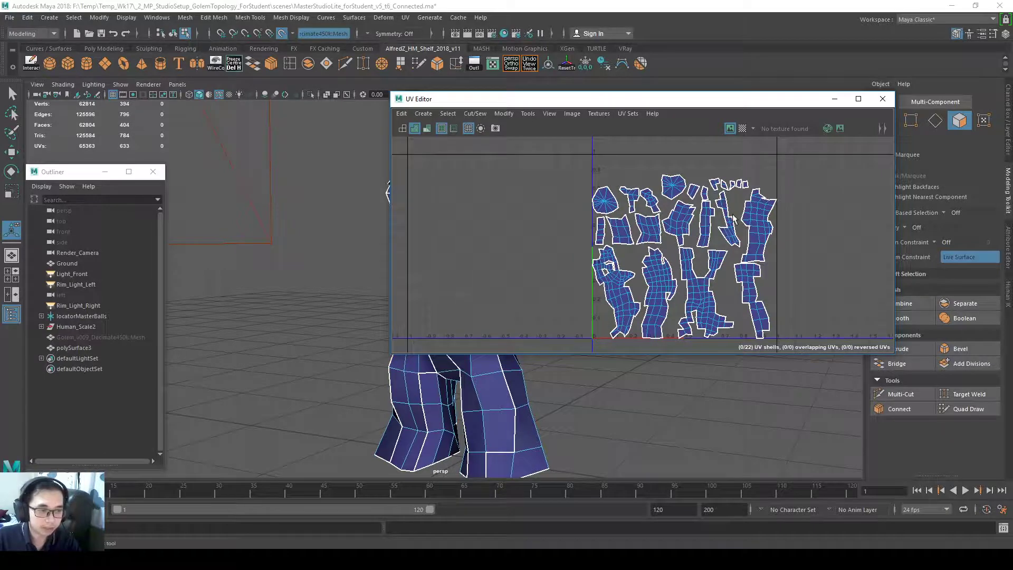
scroll(724, 228, "up", 1)
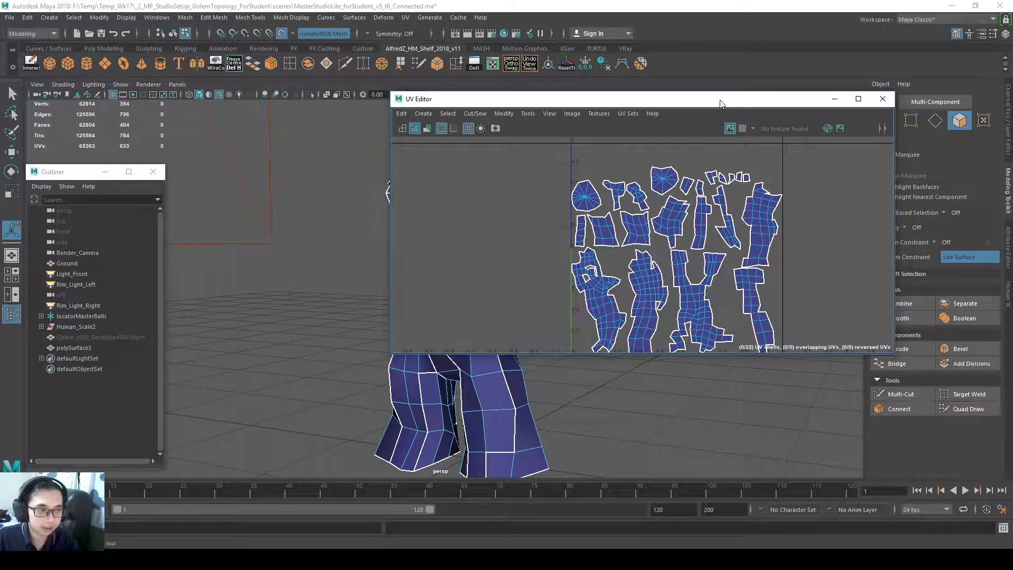
- Enlarge the UV Editor to inspect the shells, then close it and return to Object Mode
left_click_drag(721, 97, 715, 88)
left_click_drag(843, 346, 842, 405)
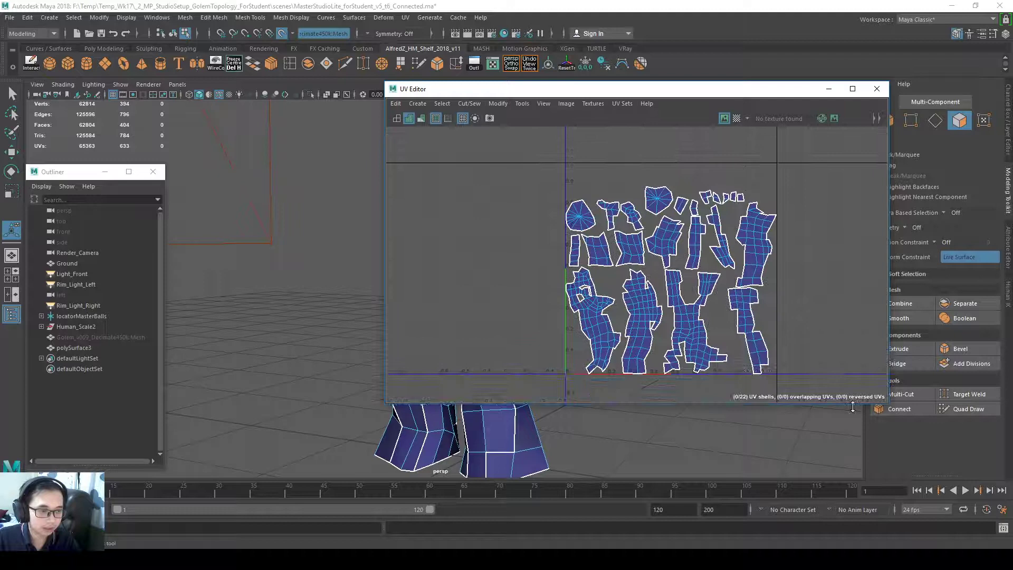
scroll(769, 285, "up", 2)
scroll(775, 343, "down", 1)
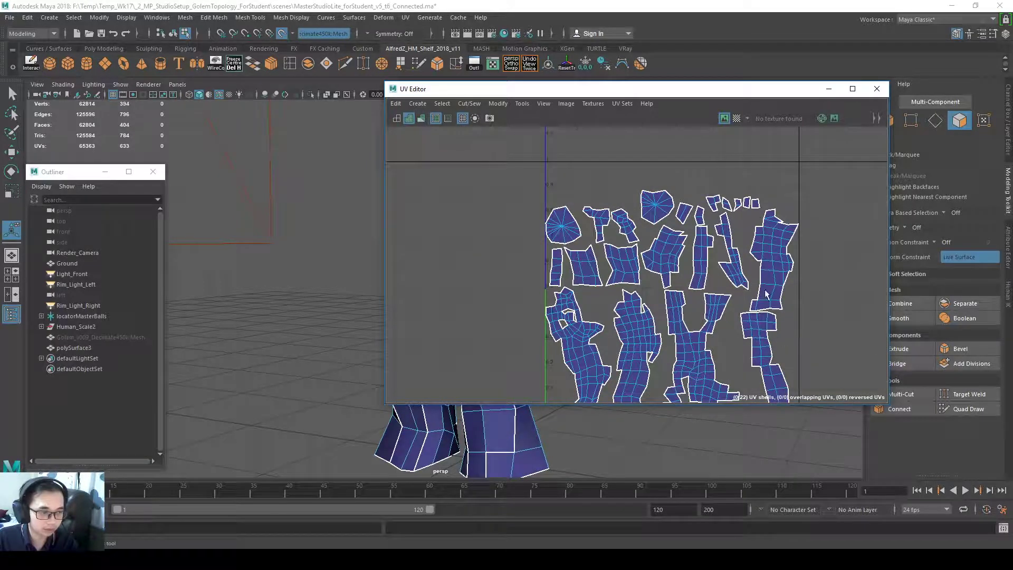
scroll(808, 334, "down", 2)
scroll(816, 343, "up", 1)
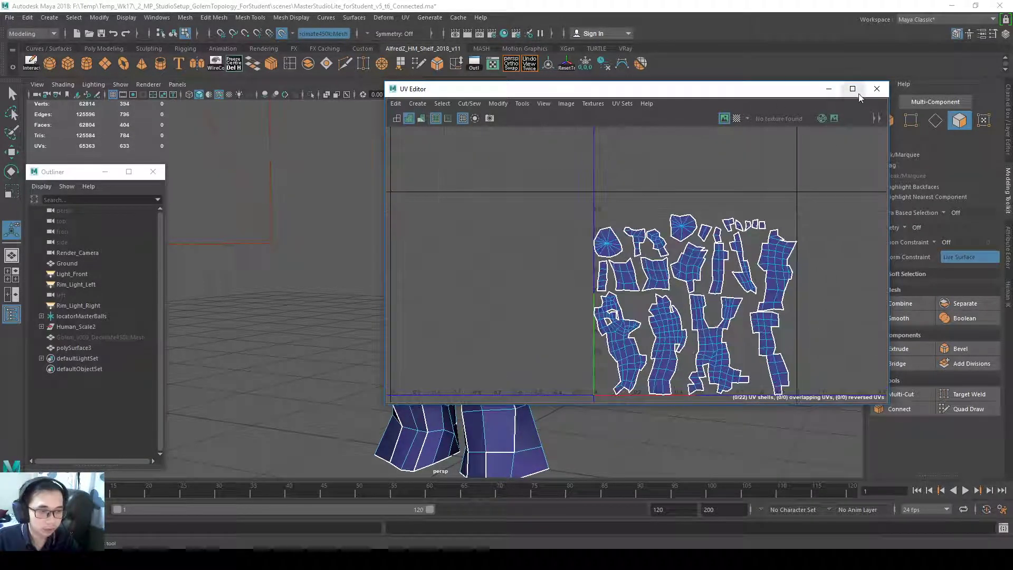
left_click(877, 89)
right_click_drag(422, 241, 462, 229)
- Export the selected low-poly golem as the OBJ file Golem_v009_LowPoly_400.OBJ
left_click(11, 18)
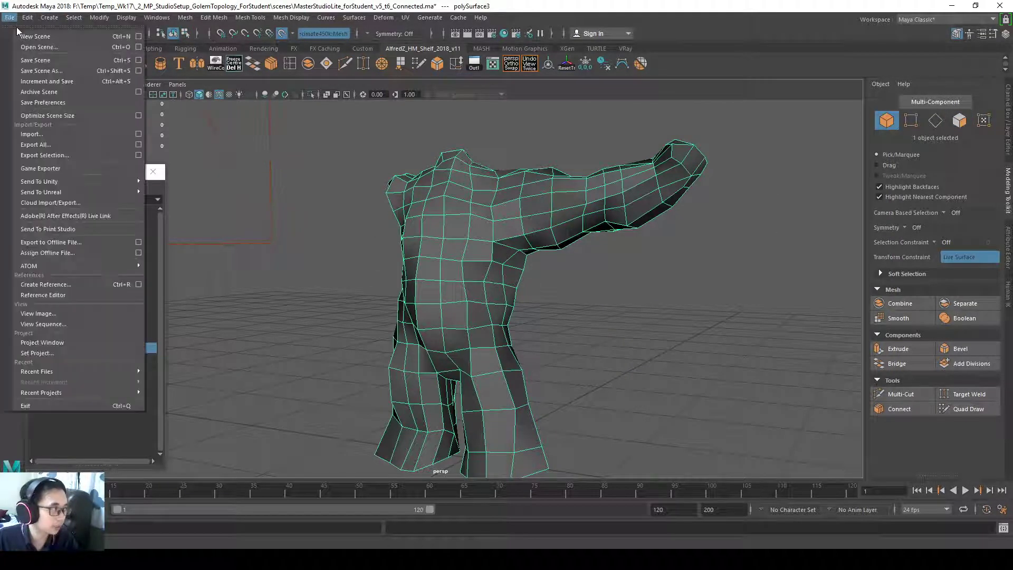
left_click(82, 156)
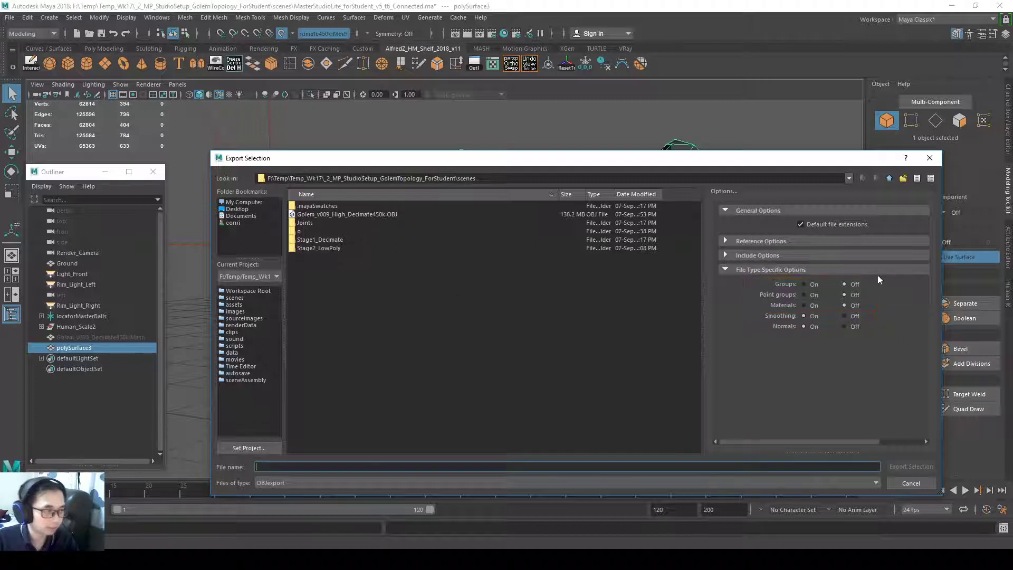
left_click(448, 215)
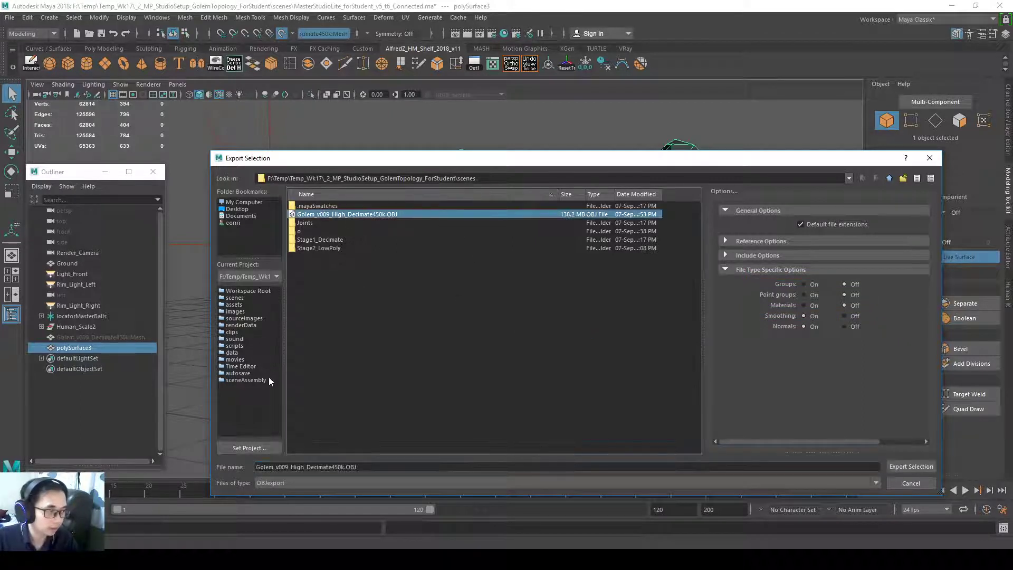
double_click(298, 467)
left_click(342, 467)
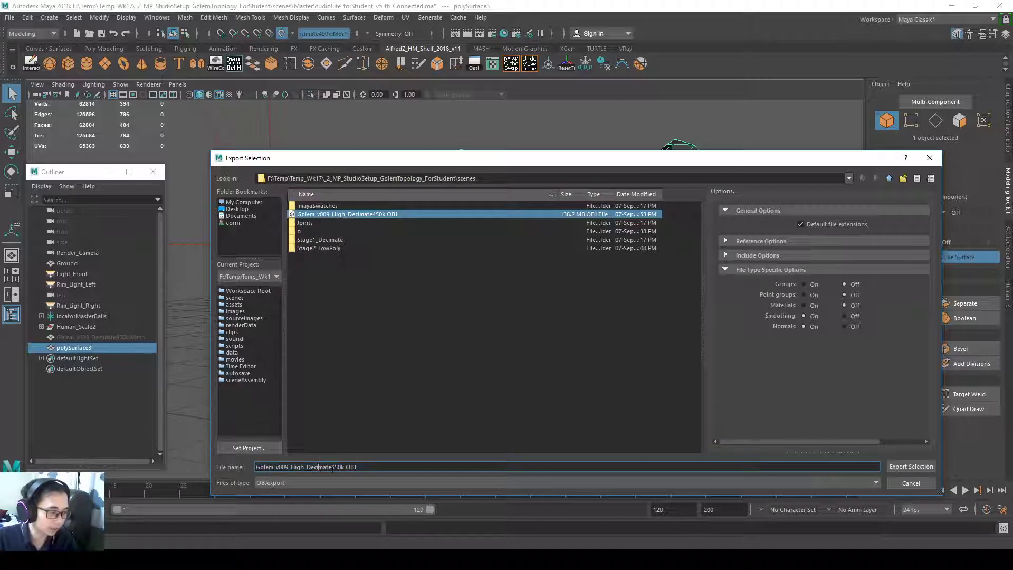
left_click_drag(342, 466, 290, 466)
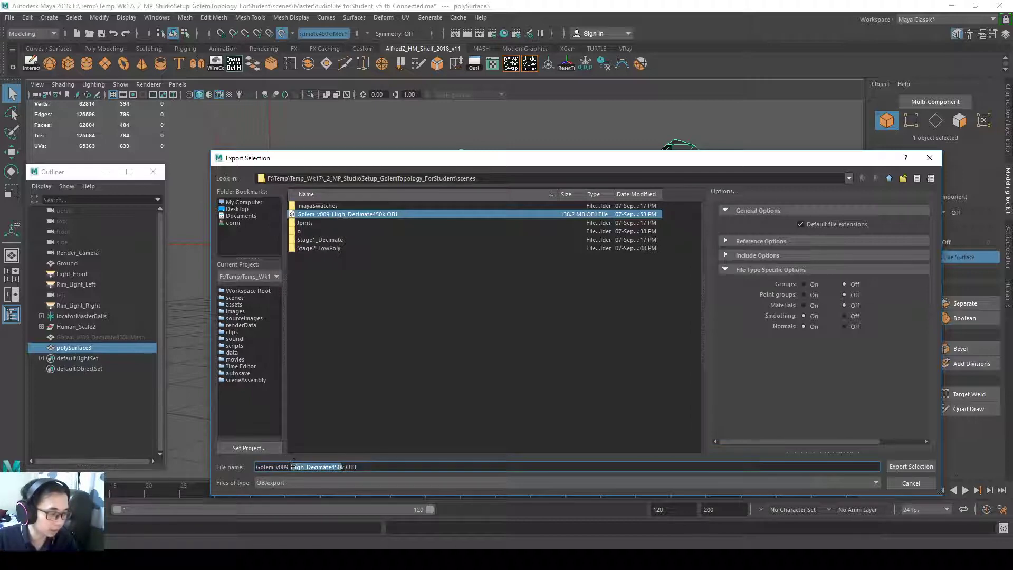
type("LowPoly")
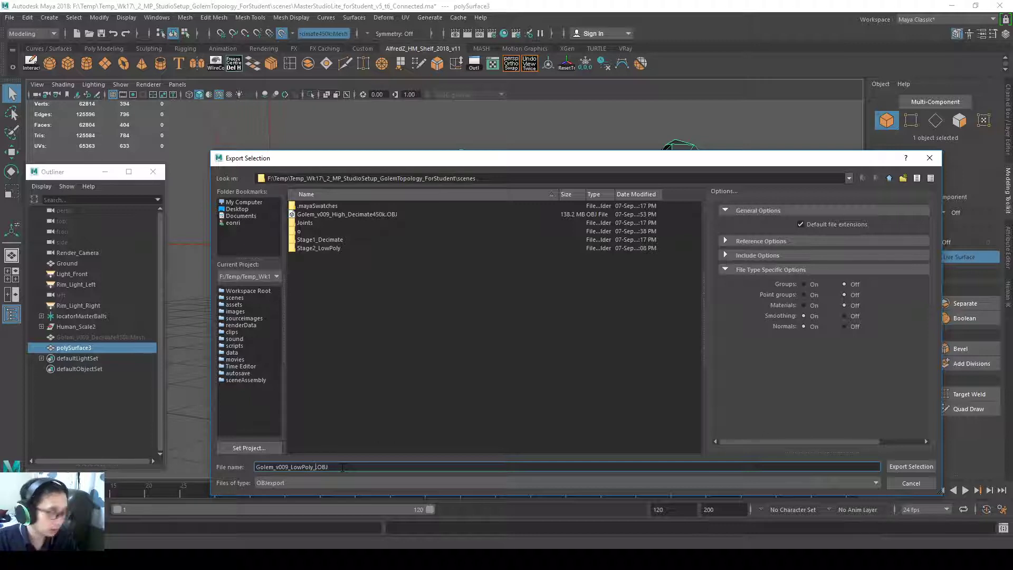
type("_7")
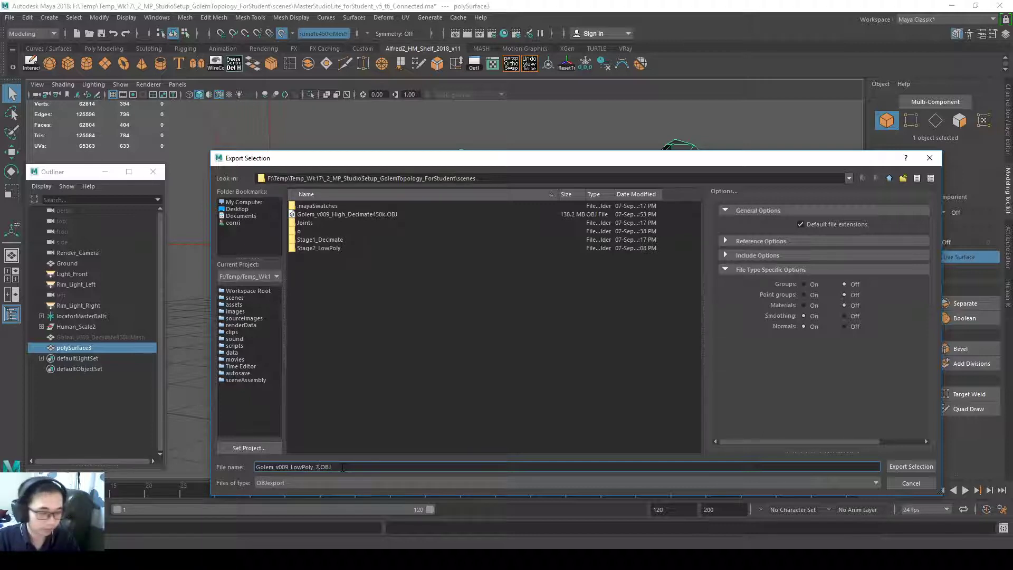
type("00")
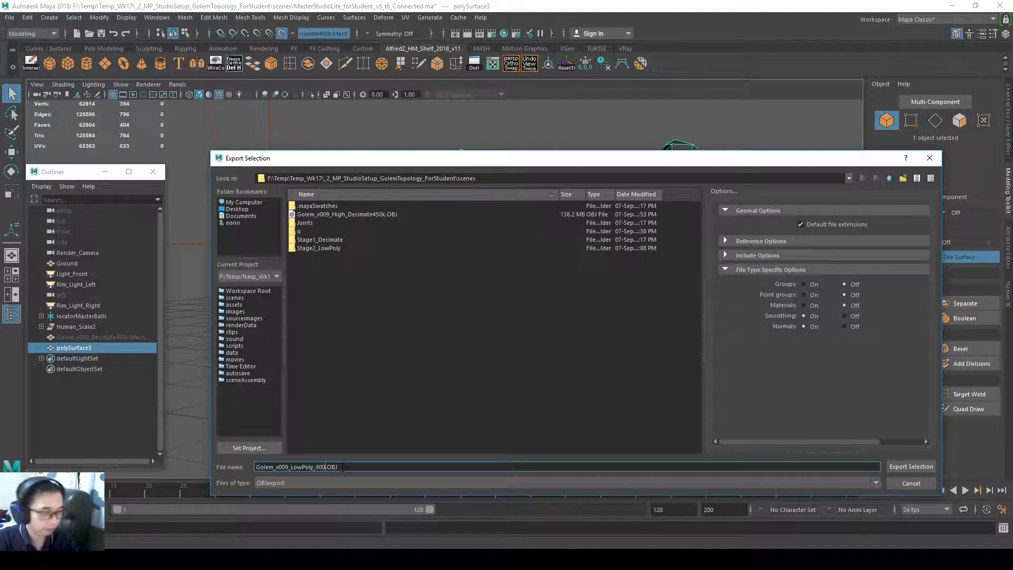
key("Return")
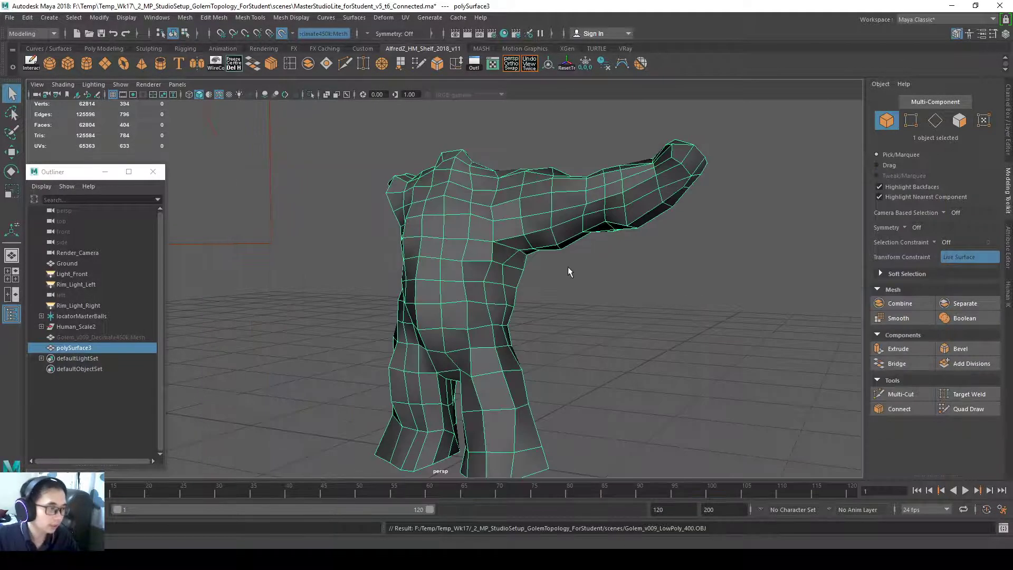
- Switch from Maya to the tutorial PDF showing xNormal's introduction on page 148
left_click_drag(568, 271, 549, 301, "alt")
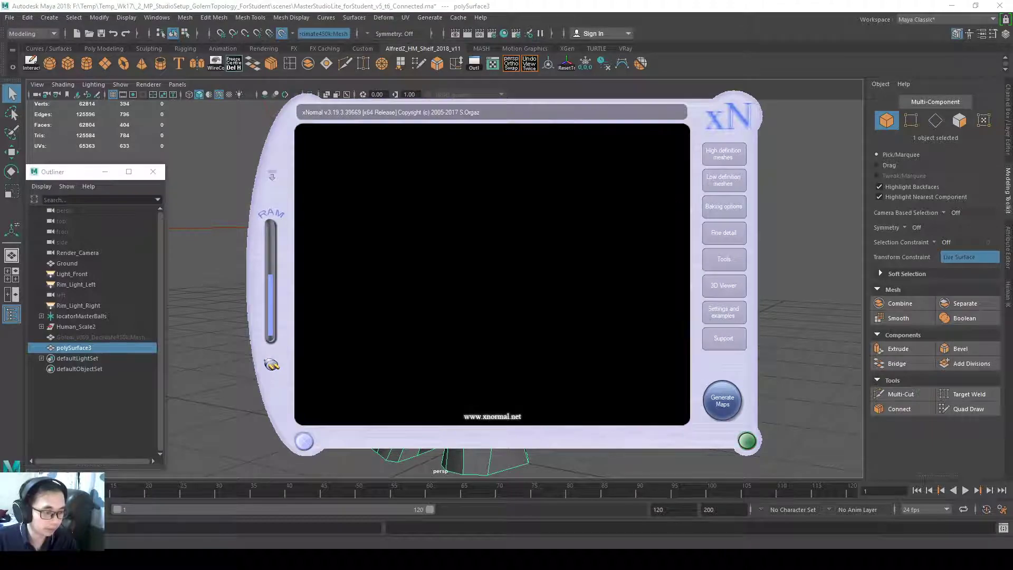
key("alt+Tab")
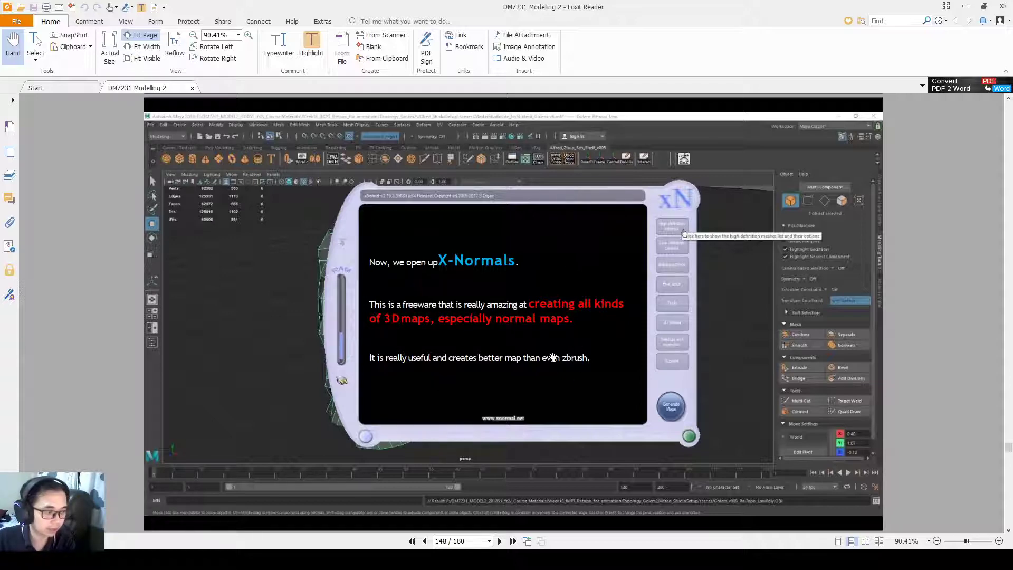
- Scroll the tutorial PDF forward to page 153, the Baking Options slide
scroll(553, 362, "down", 1)
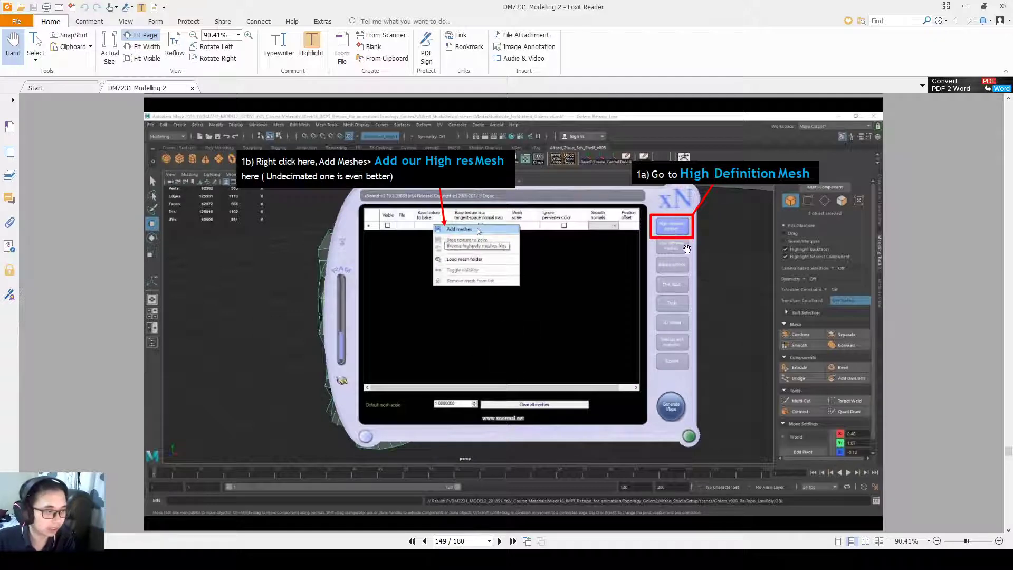
scroll(683, 252, "down", 1)
scroll(638, 244, "down", 1)
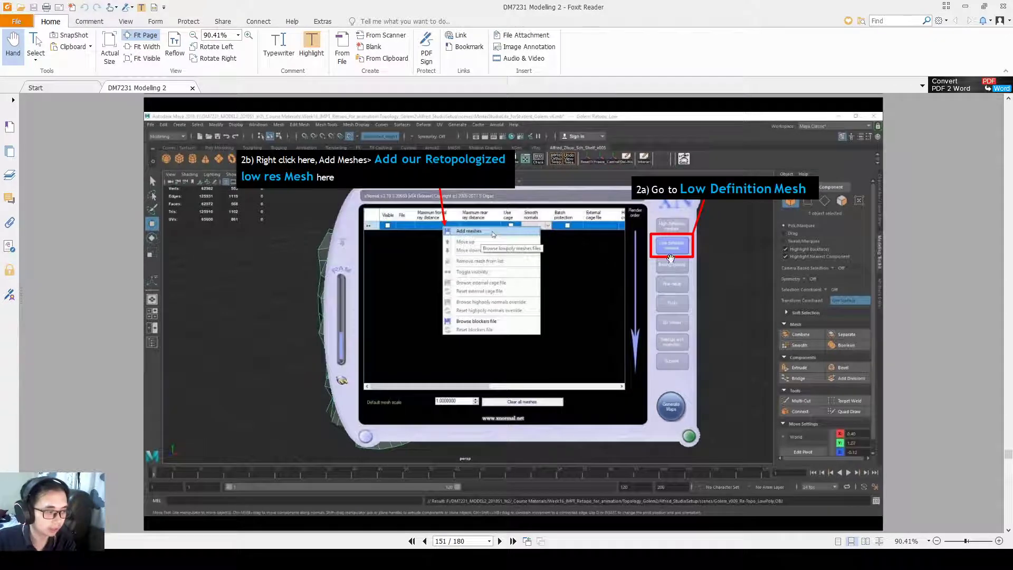
scroll(692, 247, "down", 1)
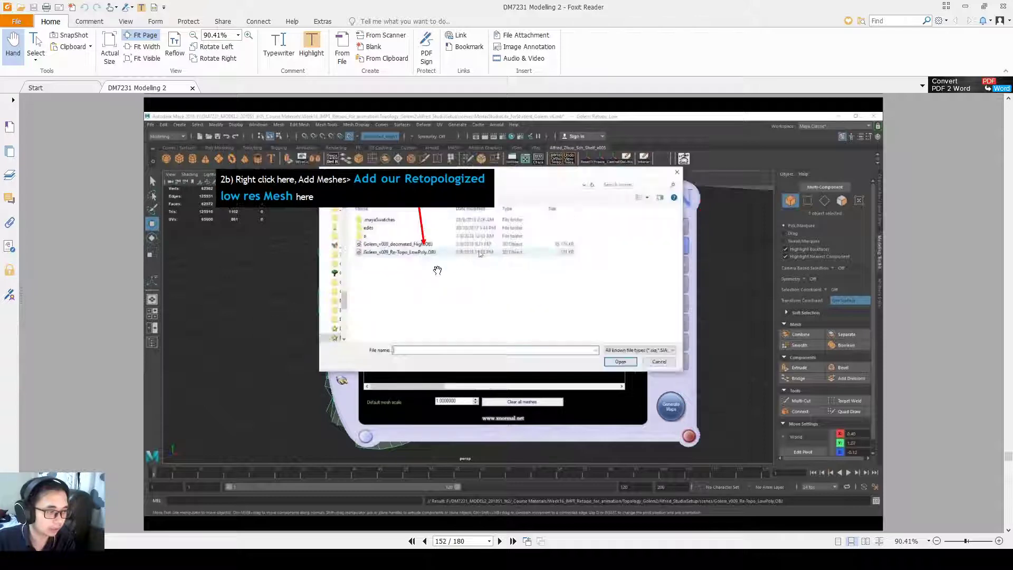
scroll(432, 263, "down", 1)
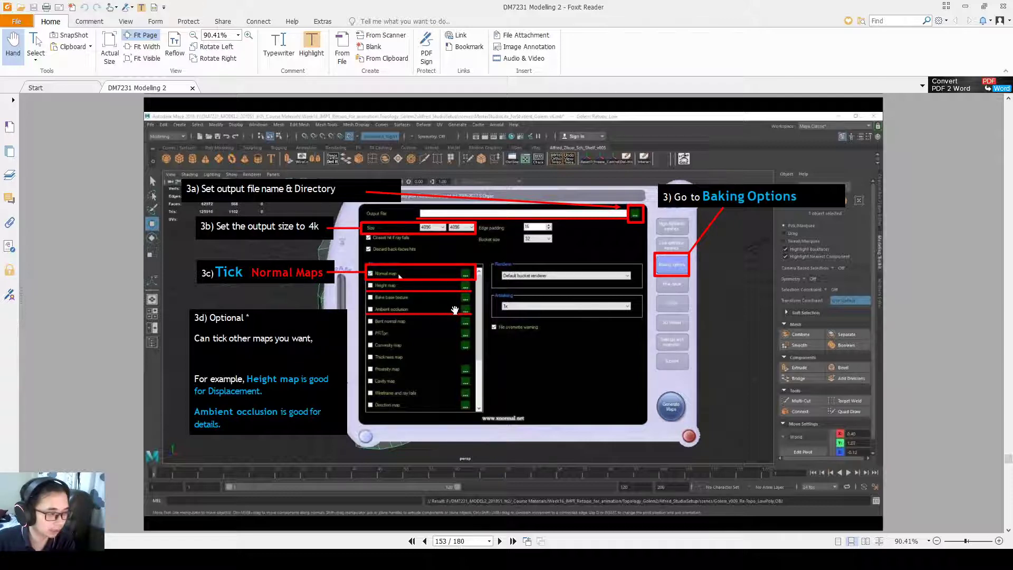
- Scroll the tutorial to page 156 on Tools and the Ray Distance Calculator
scroll(456, 311, "down", 1)
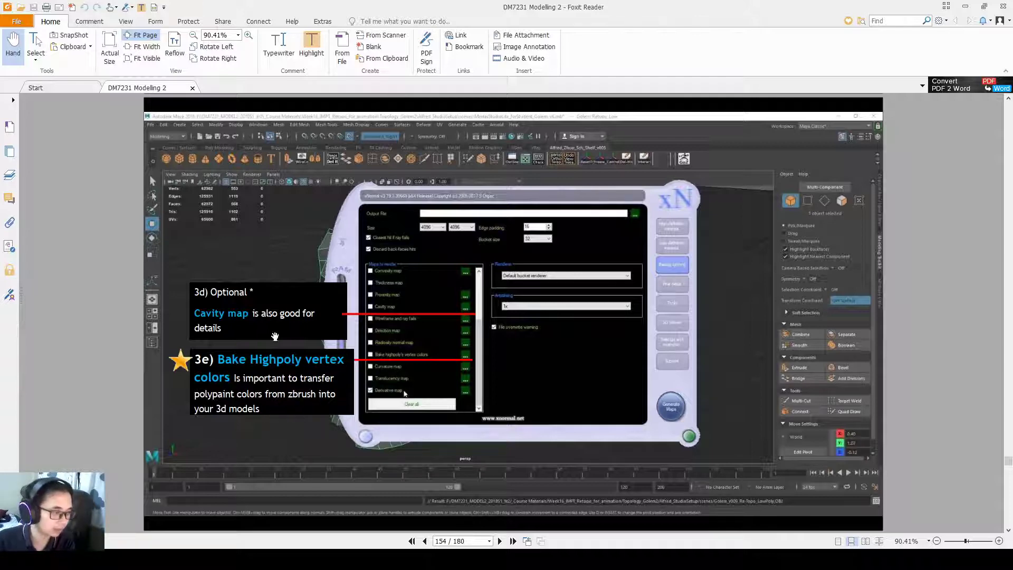
scroll(274, 336, "down", 1)
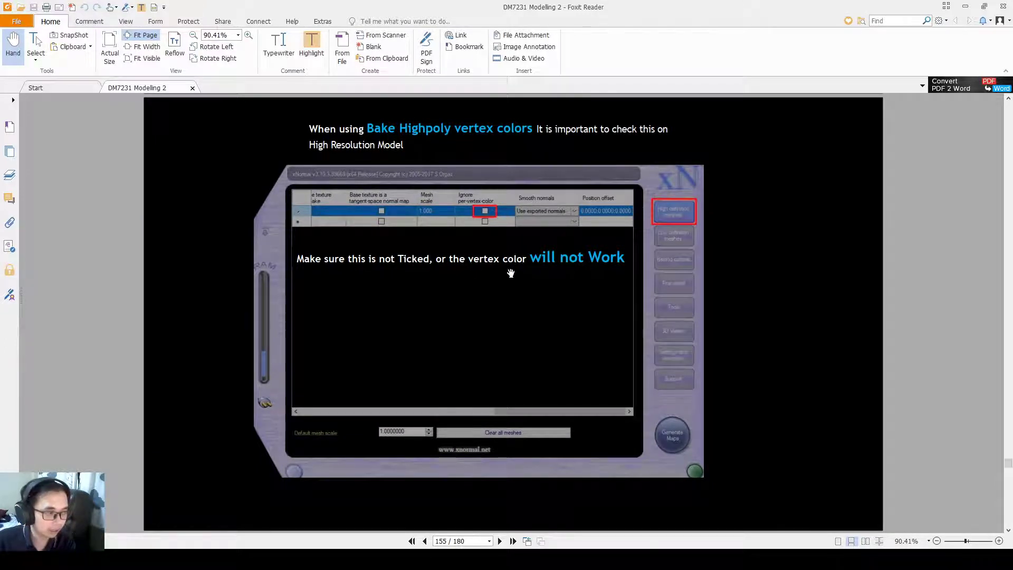
scroll(543, 282, "up", 1)
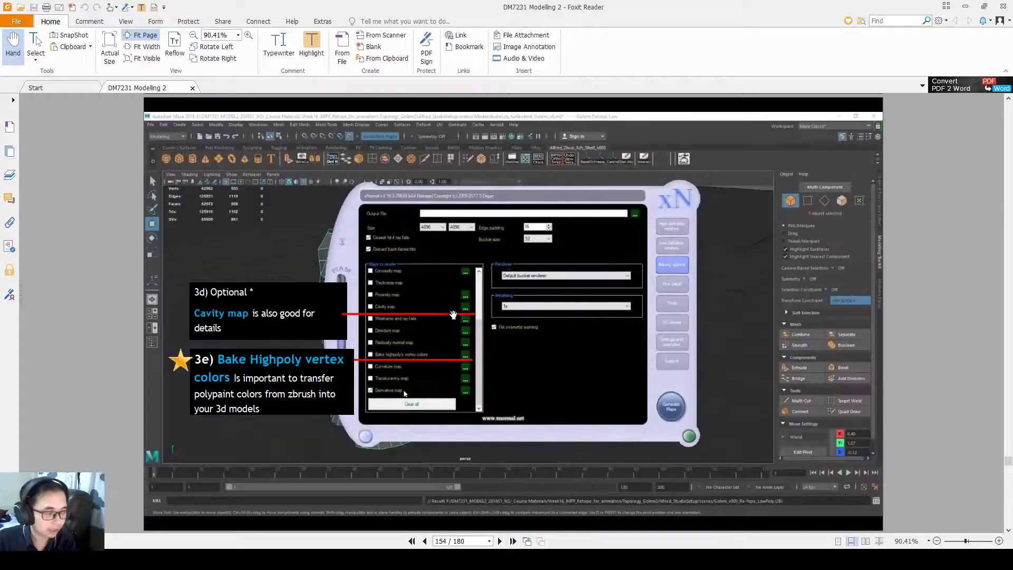
scroll(506, 335, "down", 2)
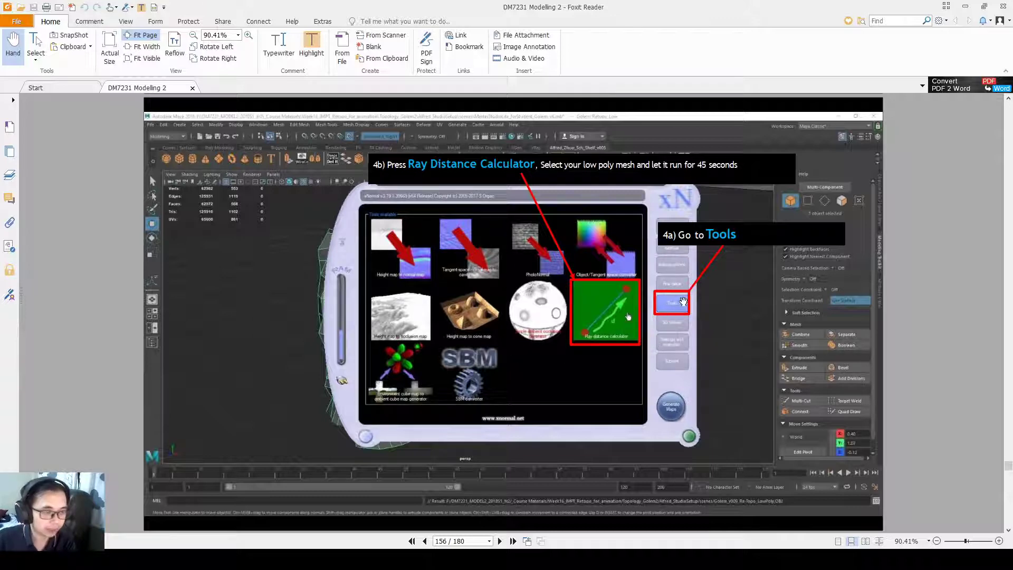
- Scroll through the Ray Distance Calculator slides to page 162 on Generate Maps
scroll(679, 316, "down", 1)
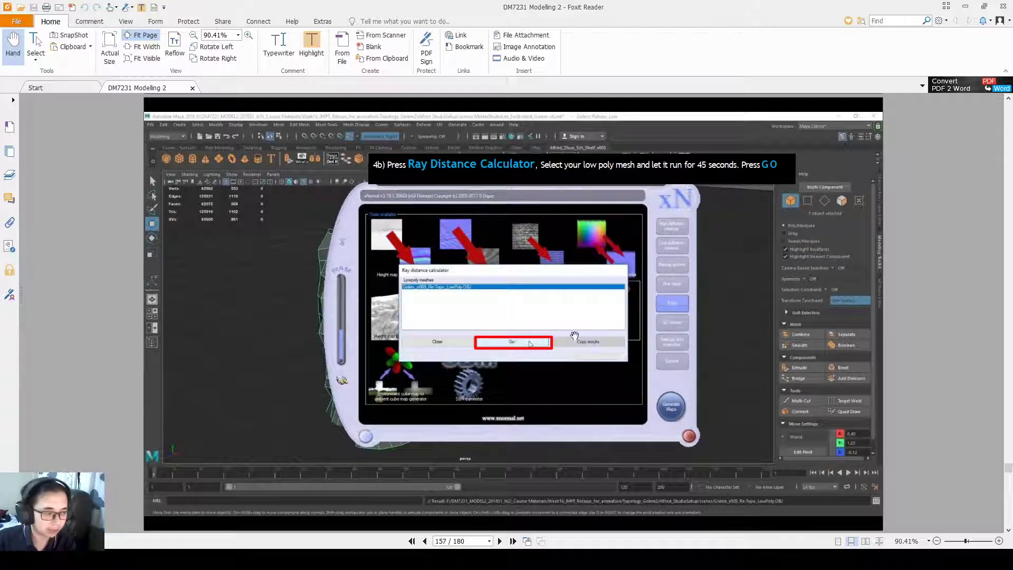
scroll(636, 345, "up", 1)
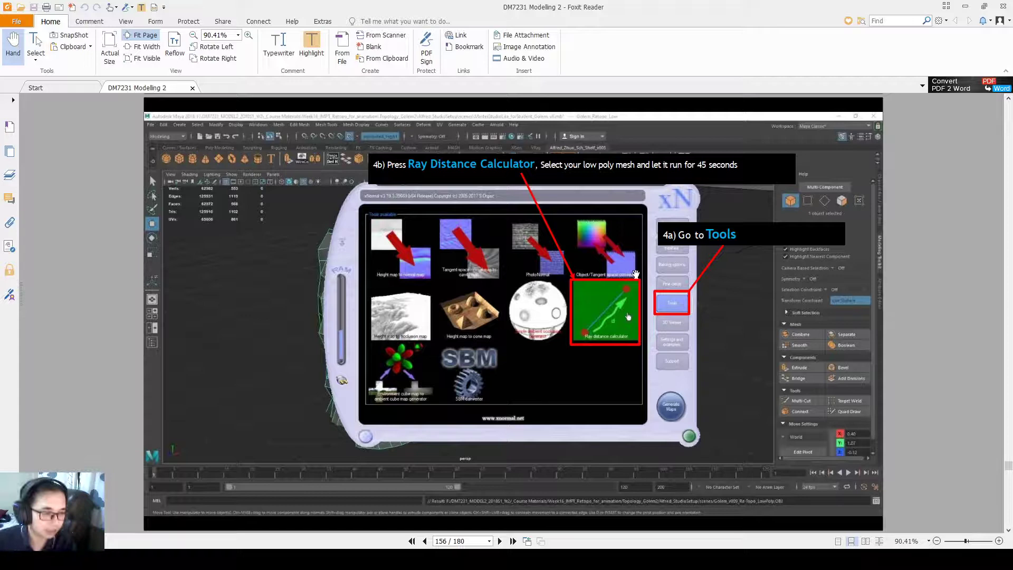
scroll(677, 318, "down", 1)
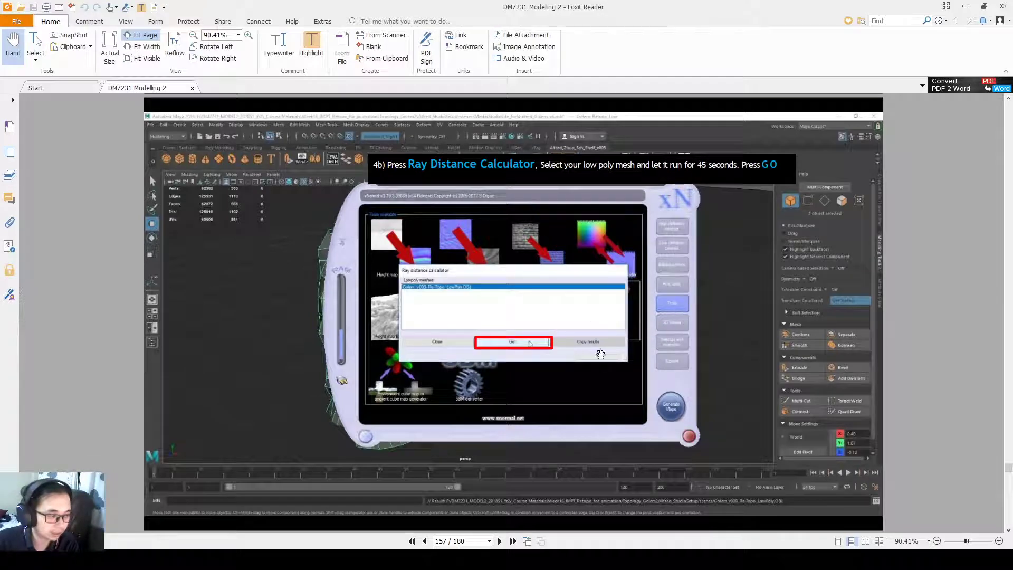
scroll(460, 305, "down", 1)
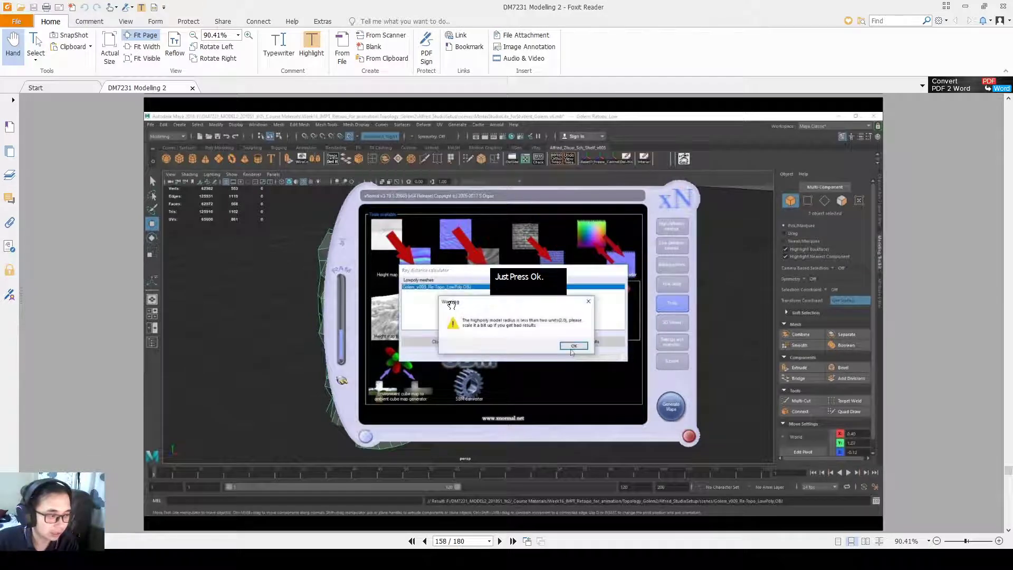
scroll(451, 305, "down", 1)
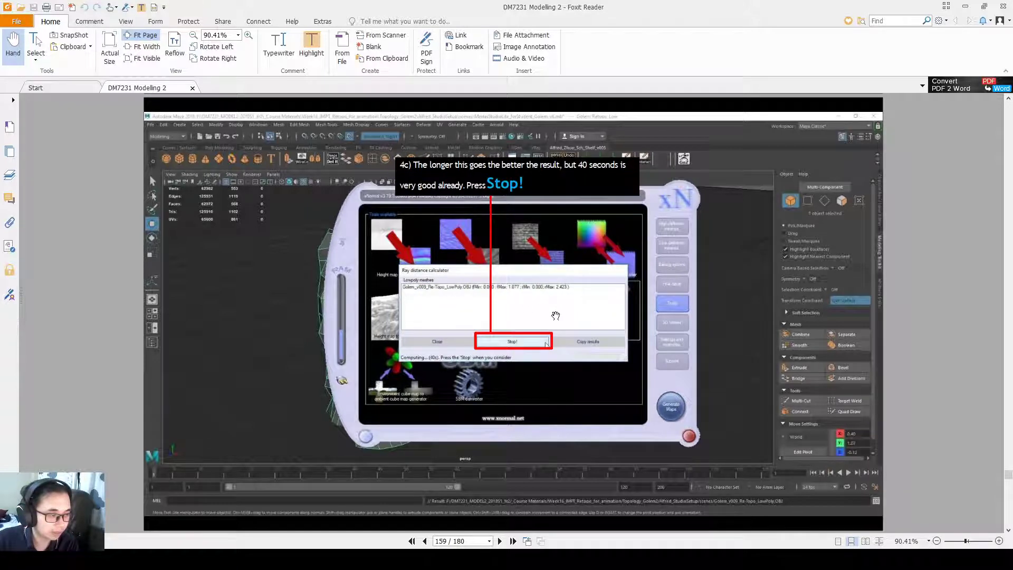
scroll(556, 316, "down", 3)
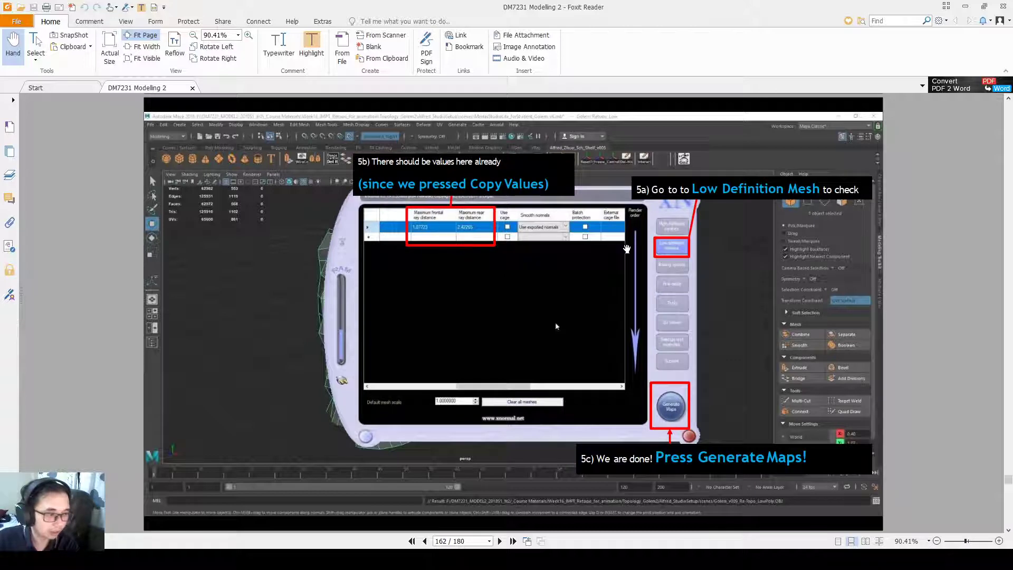
- Mark the ray distance values in green, review the nearby slides, then return to Maya
left_click_drag(643, 257, 561, 291)
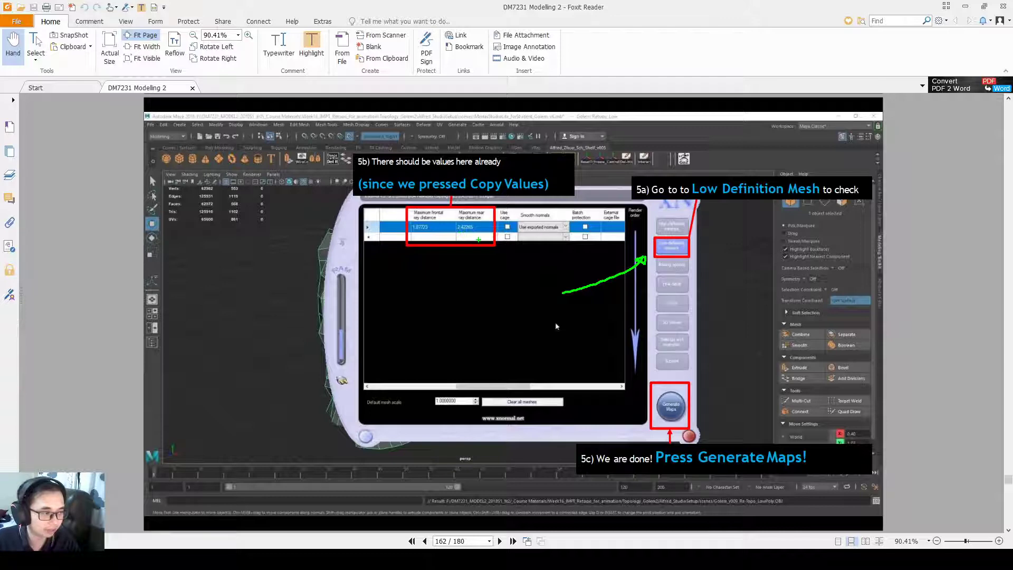
left_click_drag(439, 228, 490, 238)
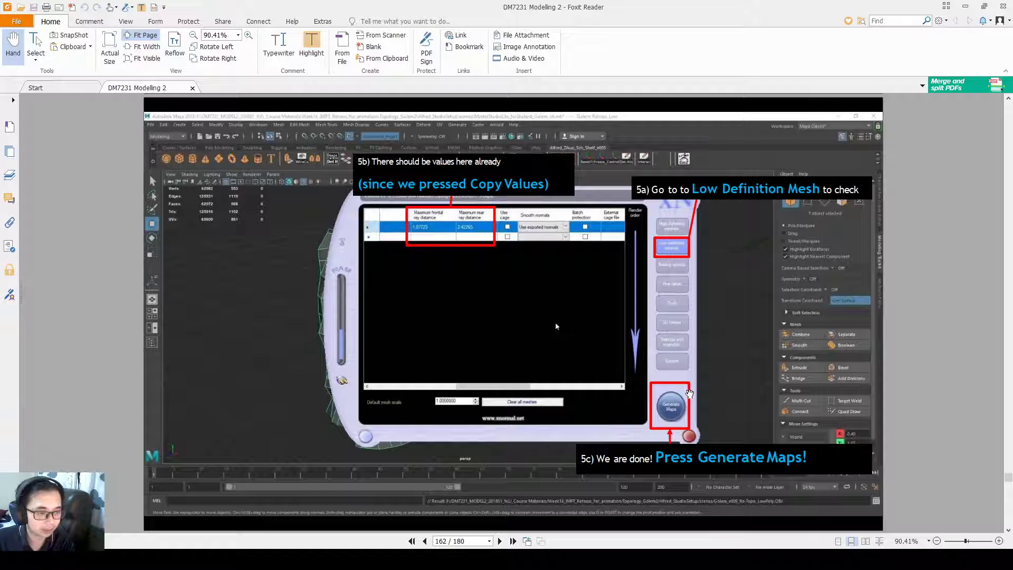
scroll(686, 393, "up", 7)
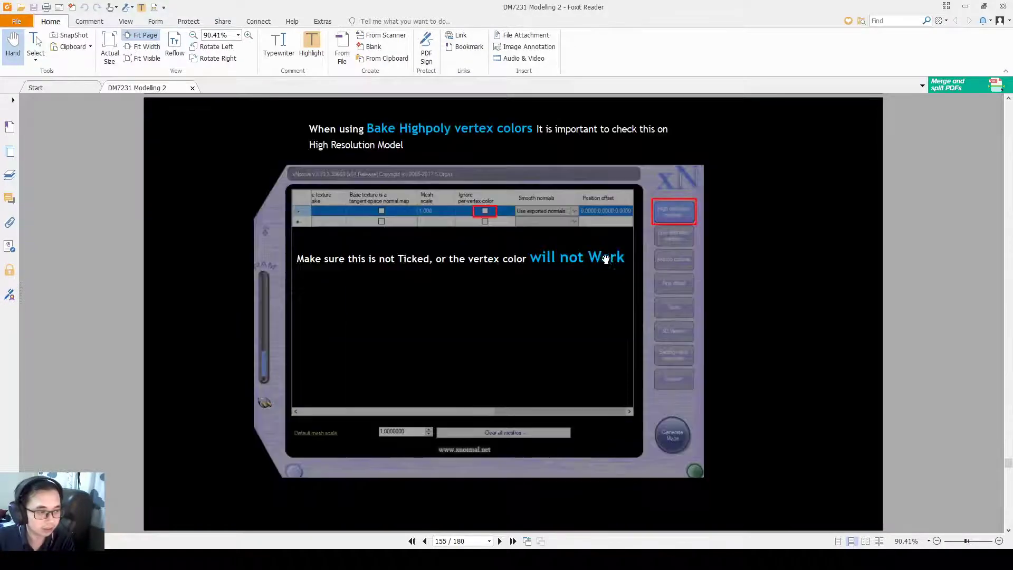
scroll(480, 258, "down", 2)
scroll(646, 328, "down", 1)
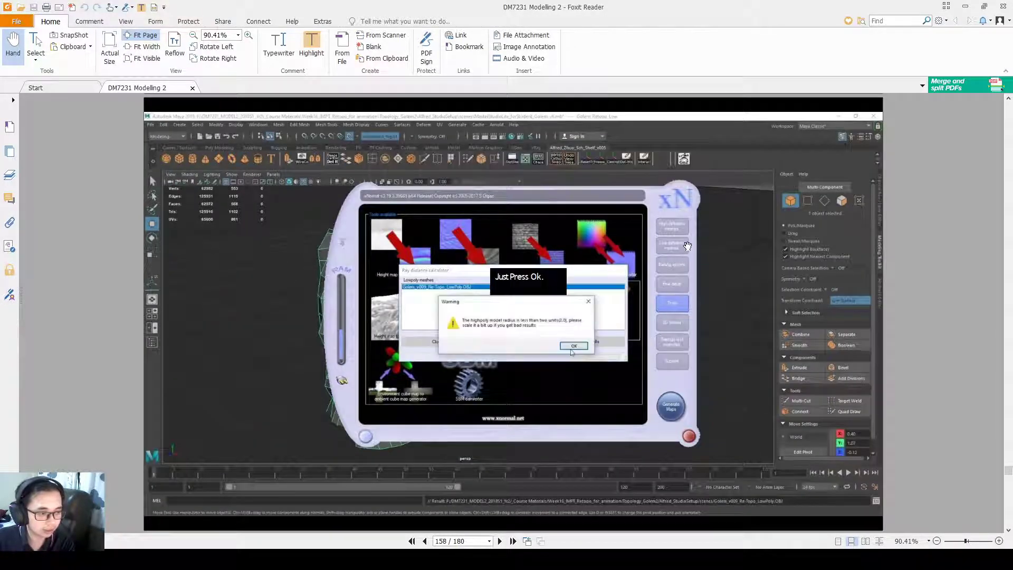
scroll(686, 232, "down", 1)
scroll(697, 277, "down", 4)
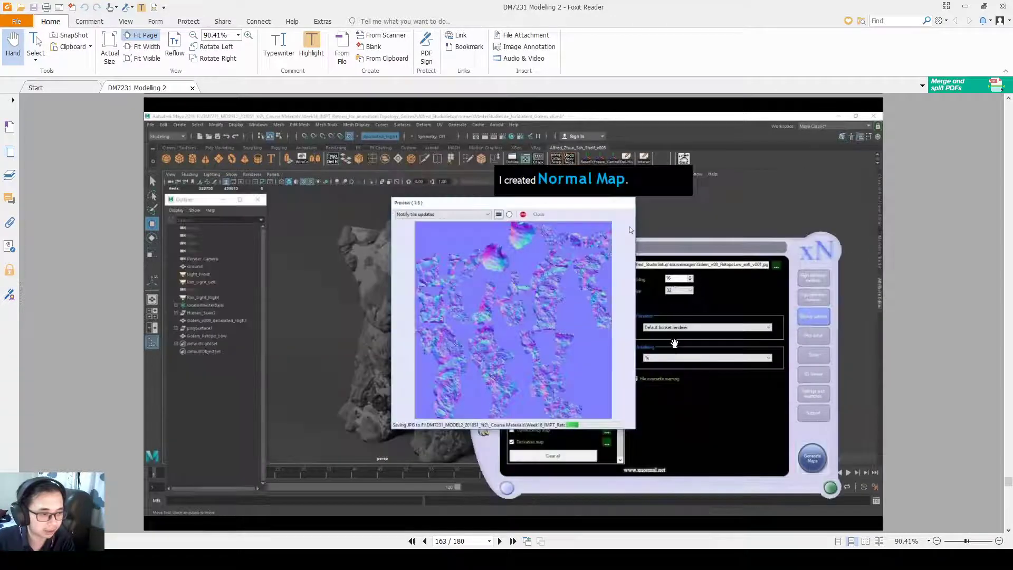
scroll(699, 328, "up", 1)
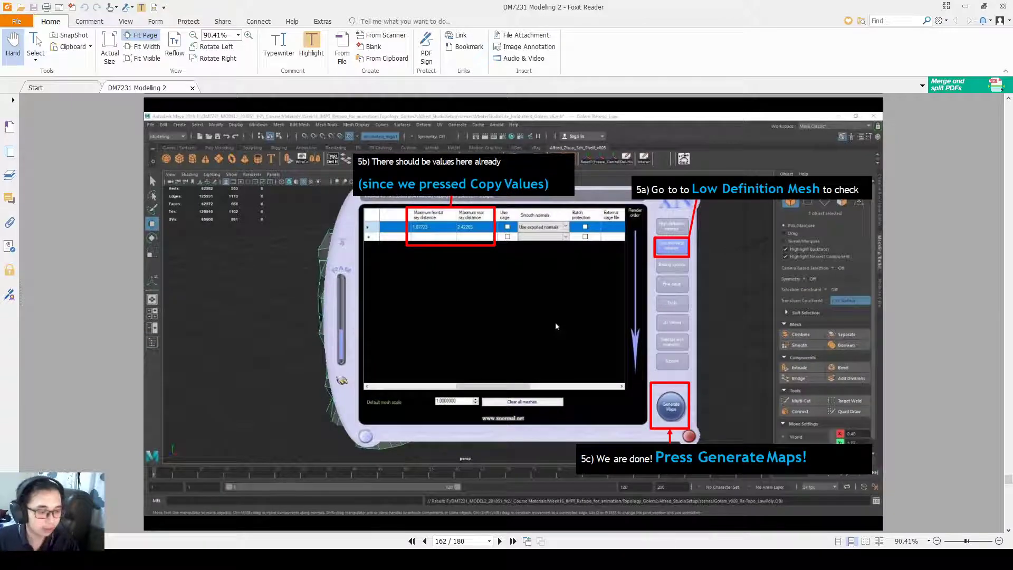
key("alt+Tab")
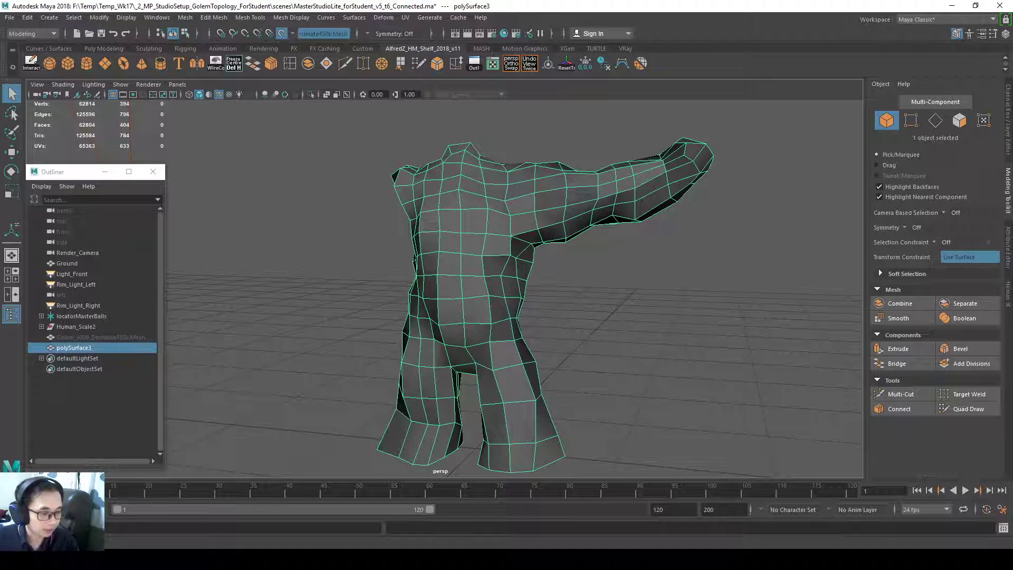
- Bring xNormal forward and remove the old mesh from the high-definition list
key("alt+Tab")
left_click(723, 154)
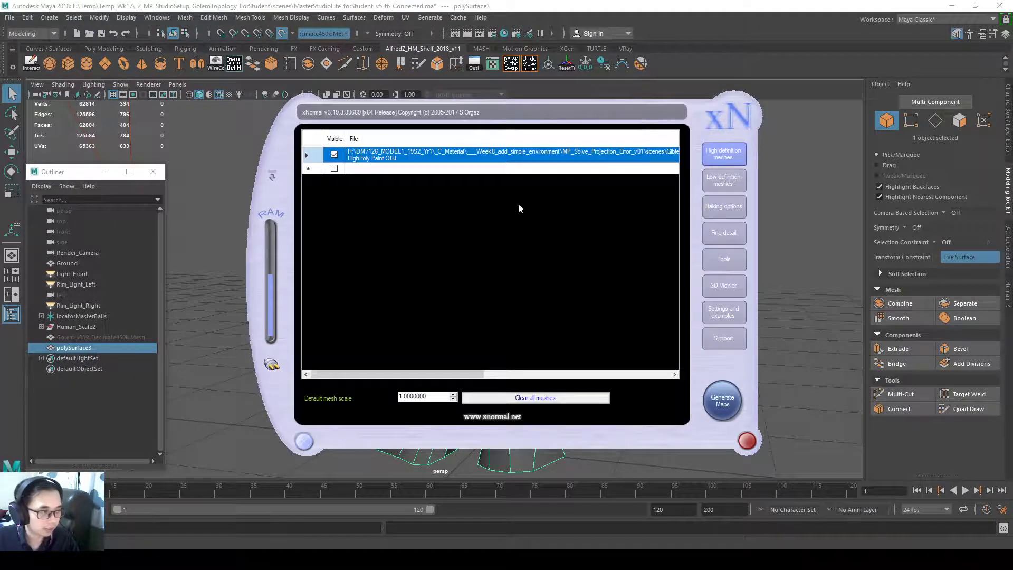
right_click(636, 164)
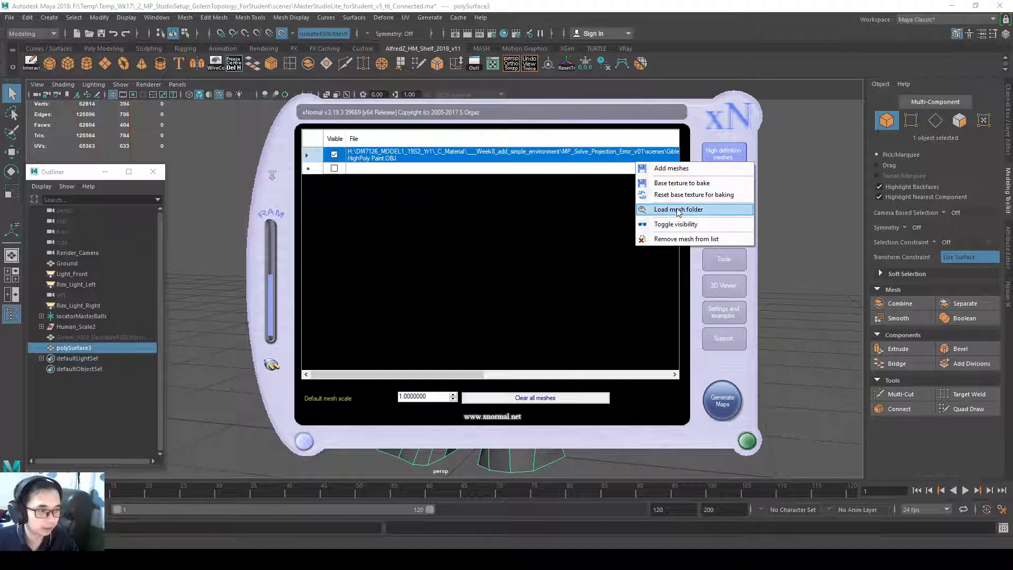
left_click(660, 210)
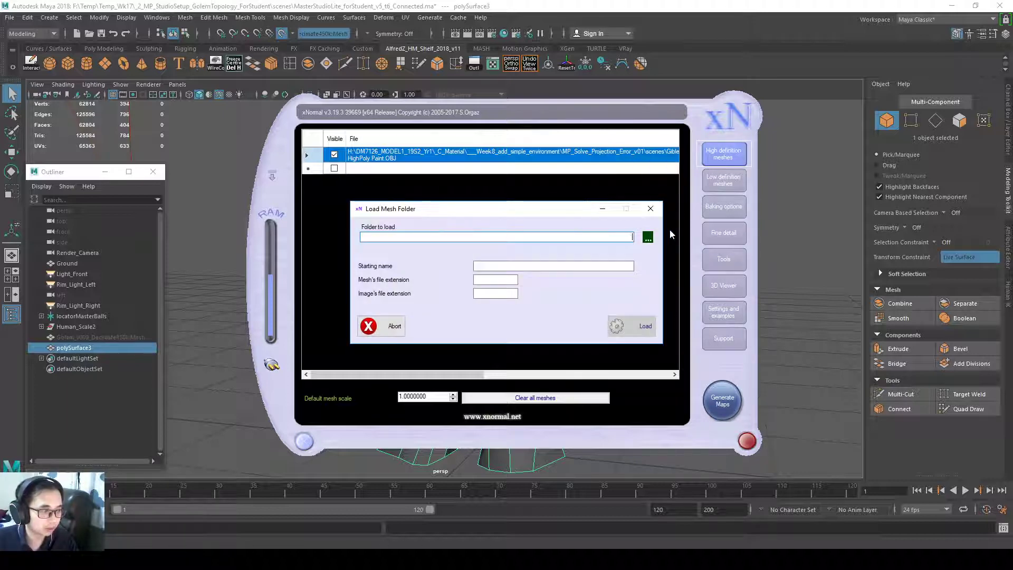
left_click(649, 209)
right_click(388, 153)
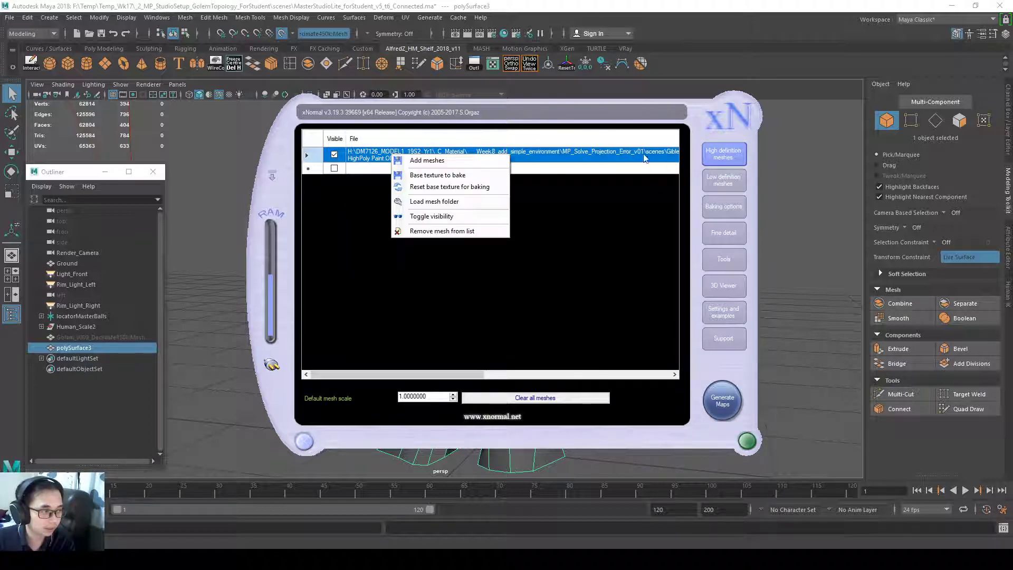
left_click(719, 158)
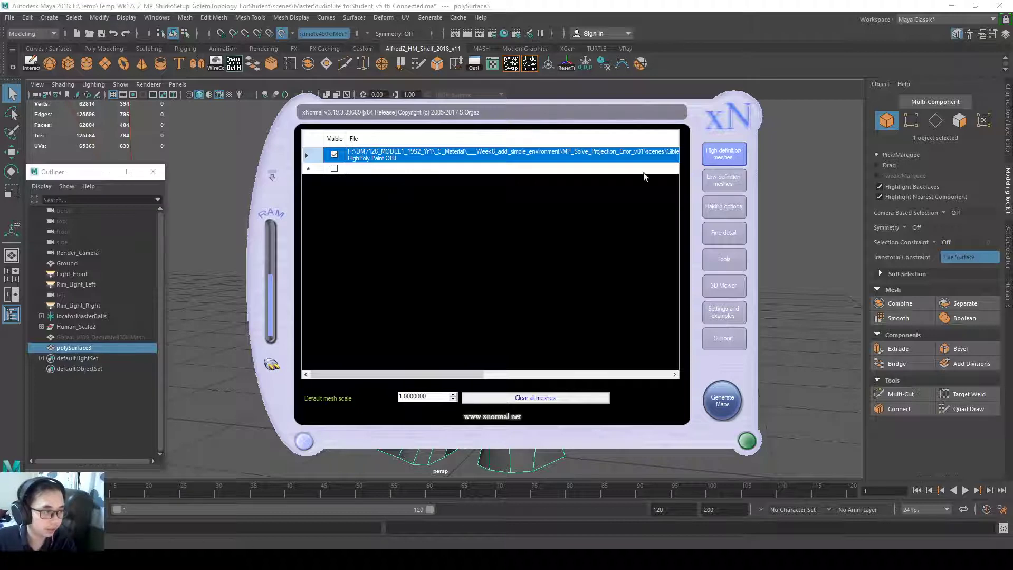
left_click(533, 398)
- Add Golem_v009_High_Decimate450k.OBJ from the scenes folder as the high-poly mesh
right_click(600, 156)
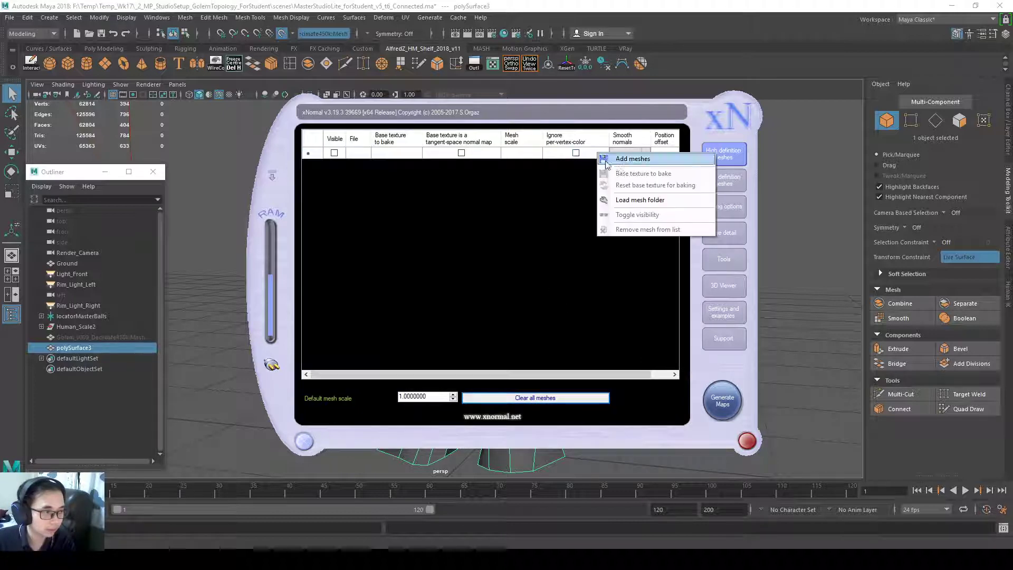
left_click(628, 157)
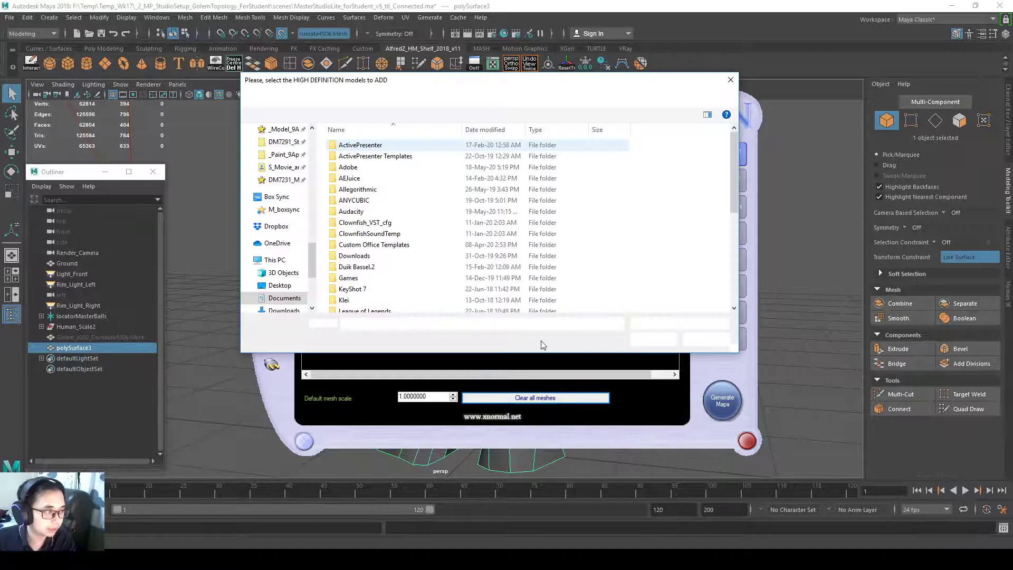
key("alt+Tab")
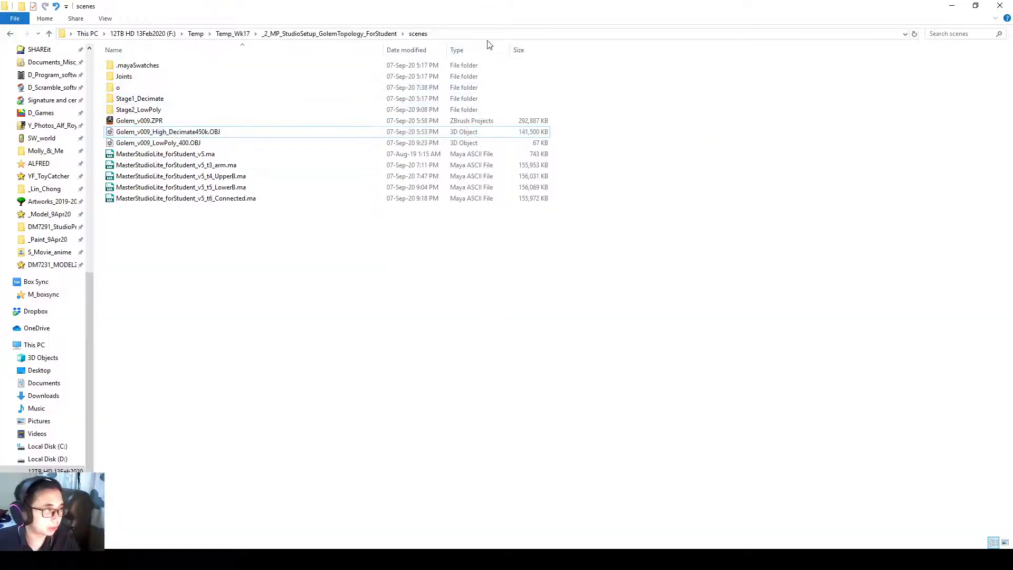
left_click(488, 35)
key("ctrl+c")
key("alt+Tab")
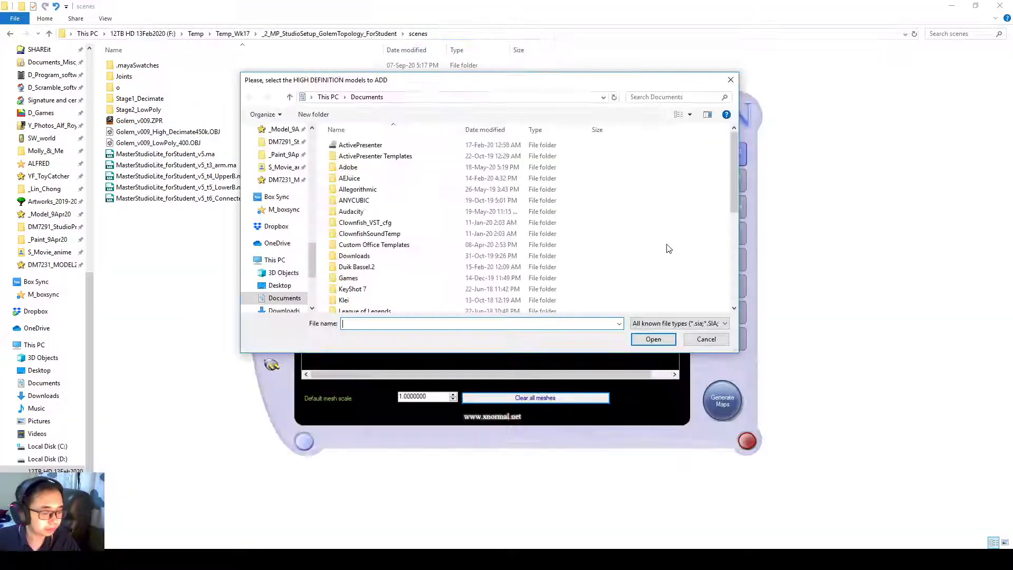
left_click(493, 98)
key("ctrl+v")
key("Return")
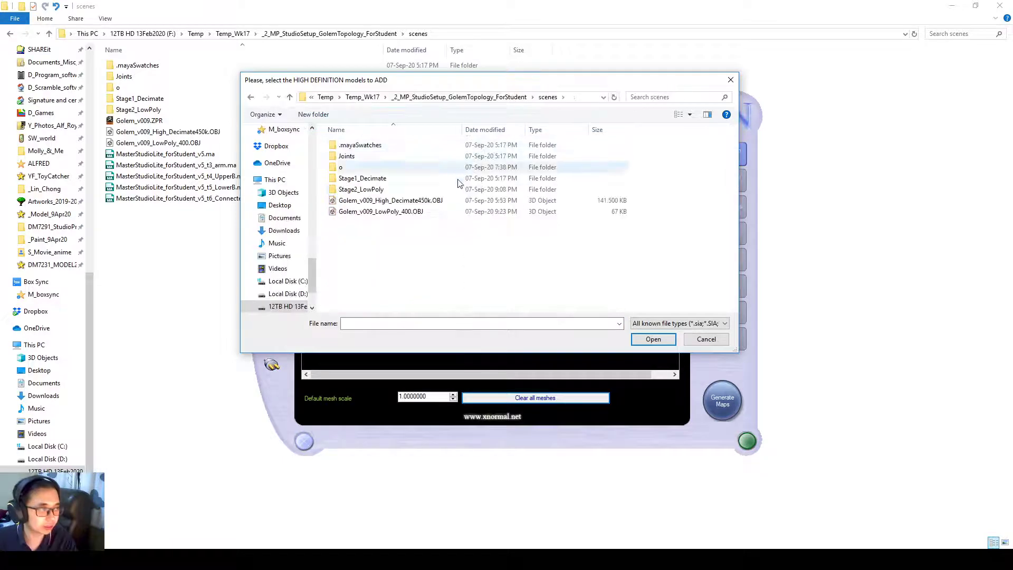
double_click(429, 200)
- Replace the old cage with Golem_v009_LowPoly_400.OBJ as the low-poly mesh, then open Baking options
left_click(724, 180)
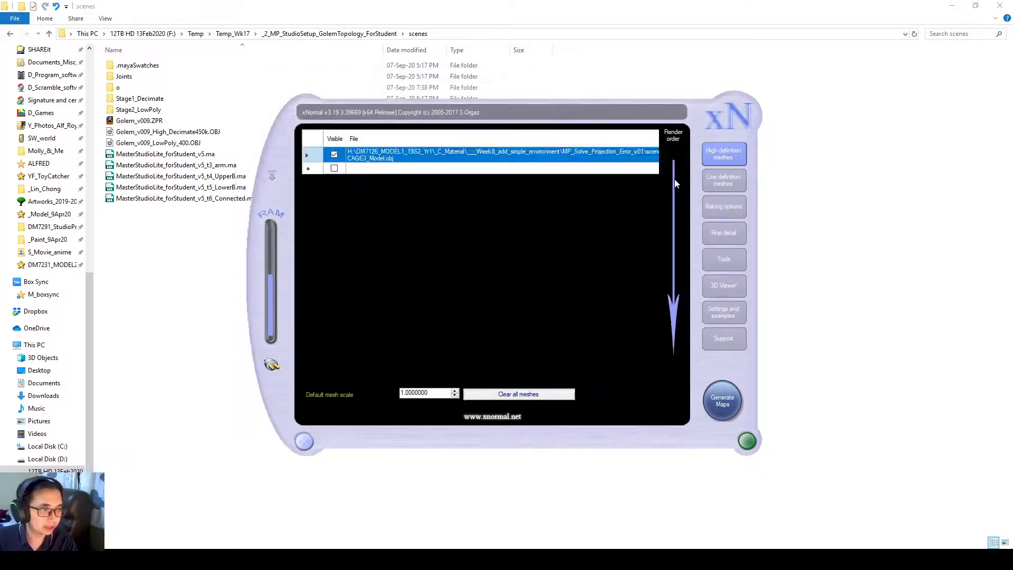
right_click(599, 152)
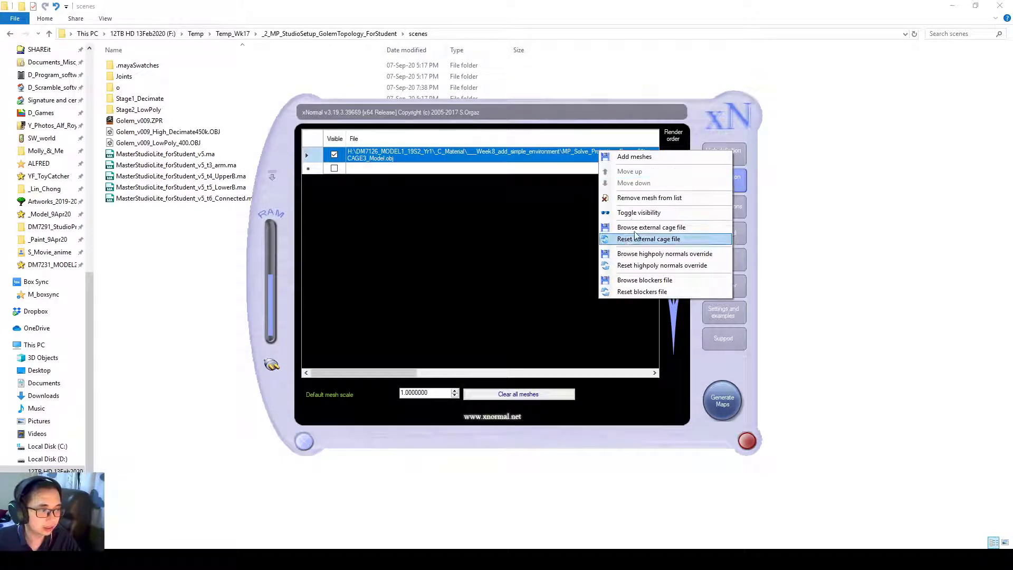
left_click(649, 198)
right_click(609, 154)
left_click(635, 161)
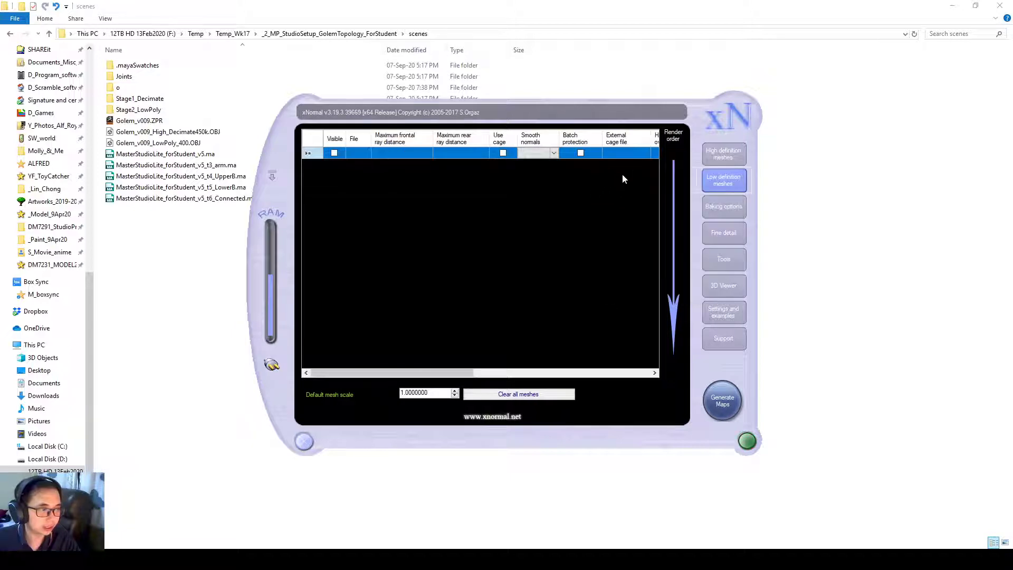
double_click(411, 211)
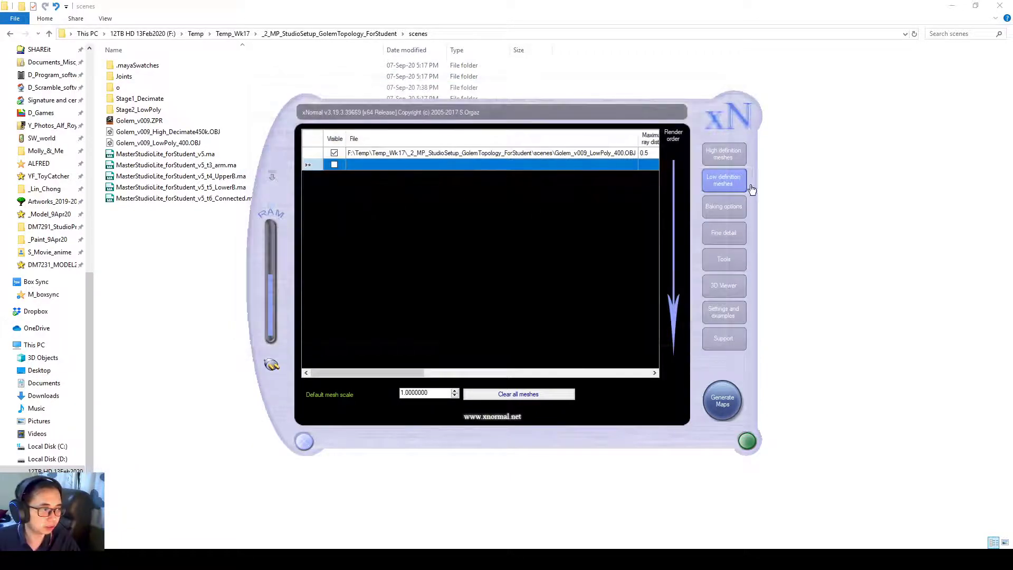
left_click(727, 209)
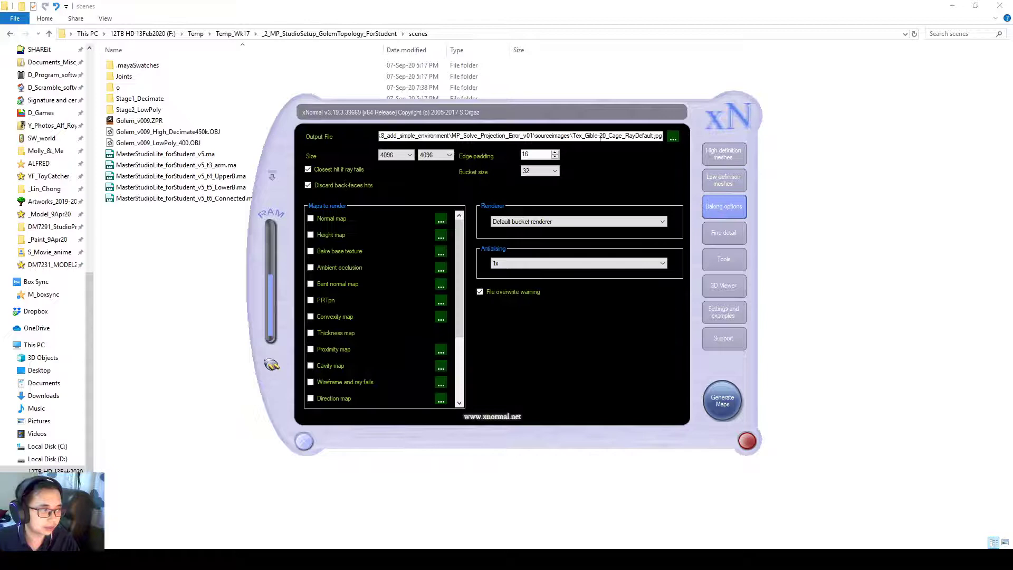
- Browse the output-file save dialog through the project's folders to choose the save location
left_click_drag(575, 136, 746, 140)
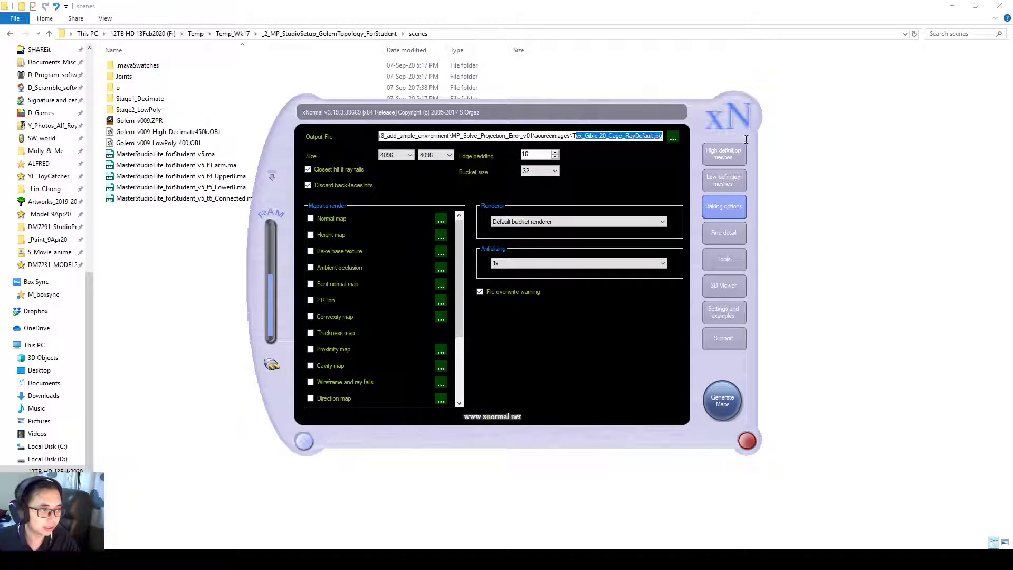
left_click(672, 137)
left_click(580, 97)
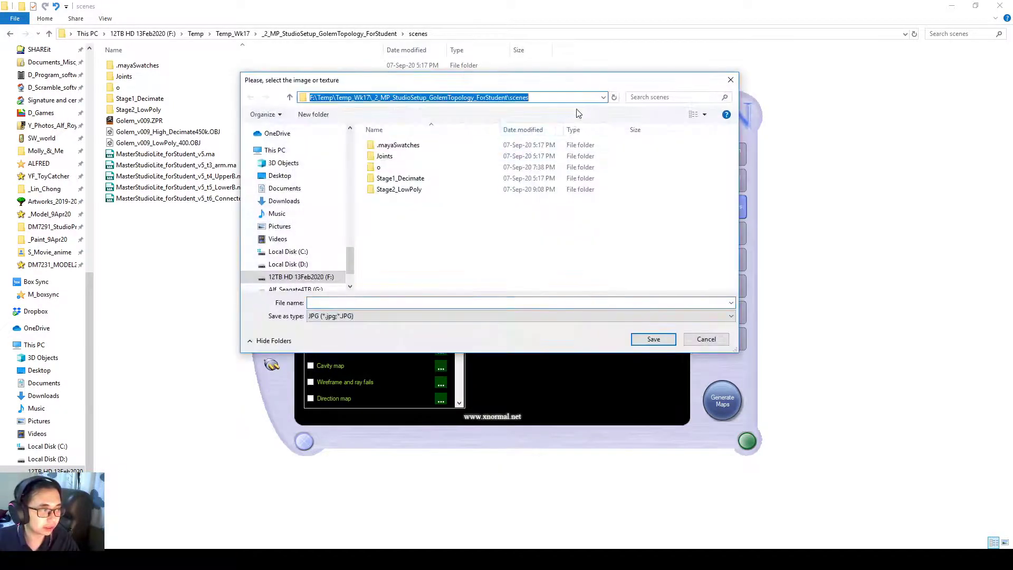
left_click(580, 115)
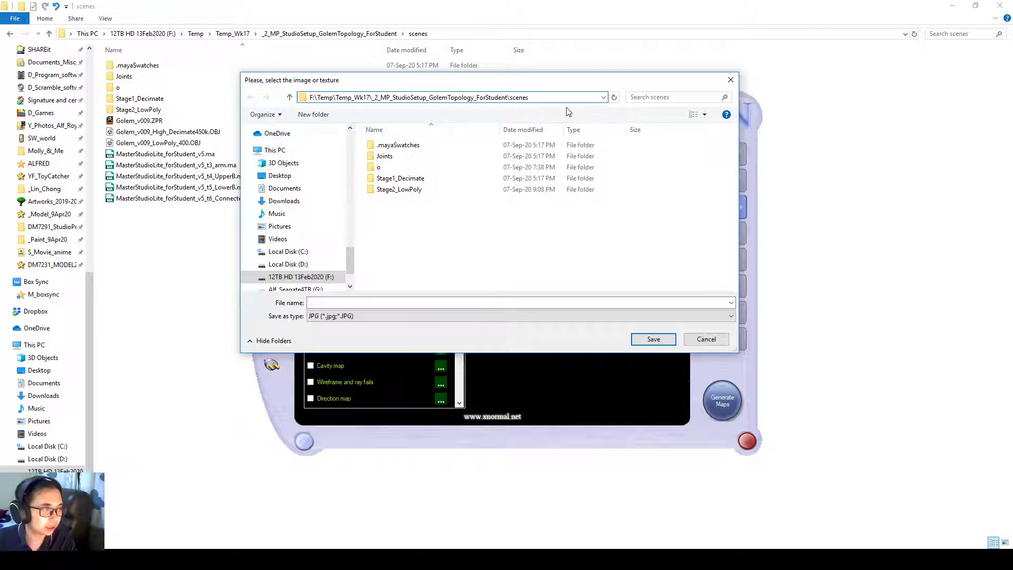
left_click(509, 97)
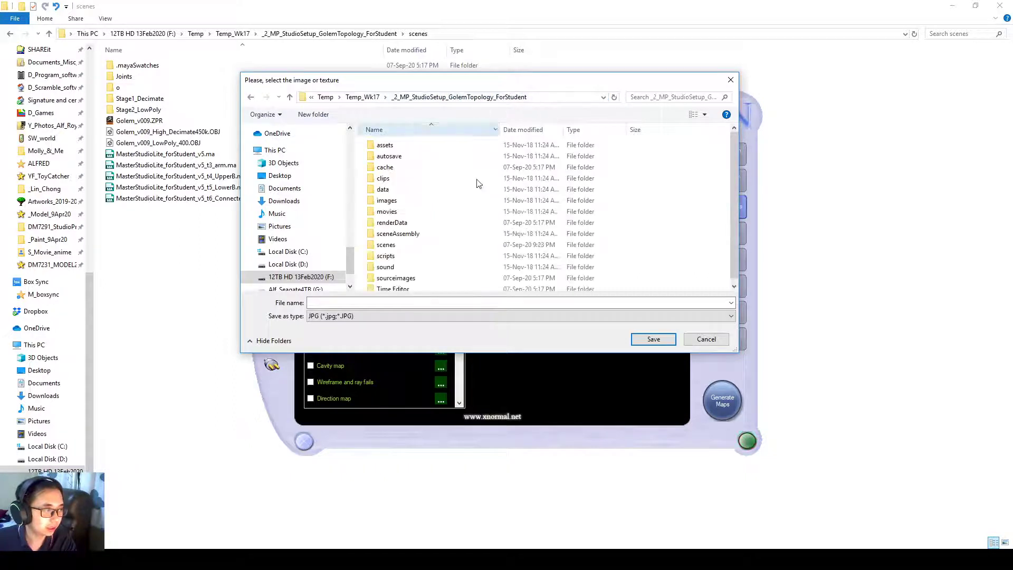
double_click(456, 262)
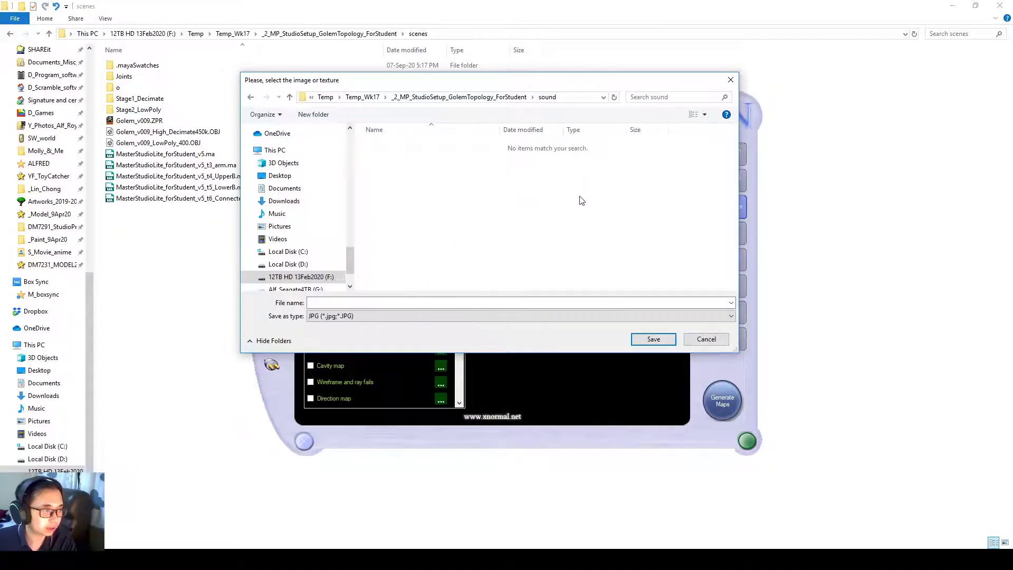
key("BackSpace")
double_click(437, 280)
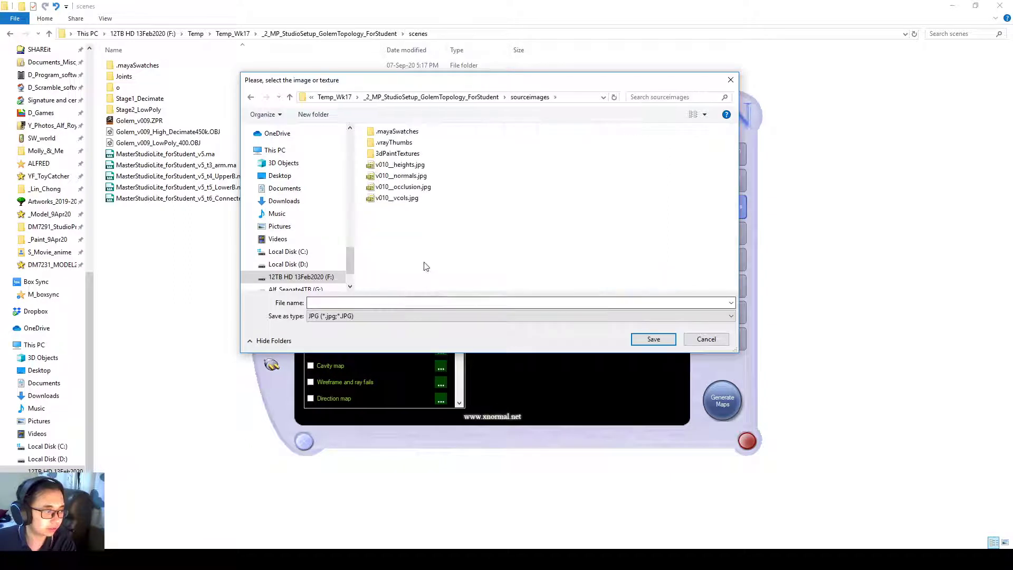
- Name the output file v012 and confirm it as v012.jpg
left_click(358, 303)
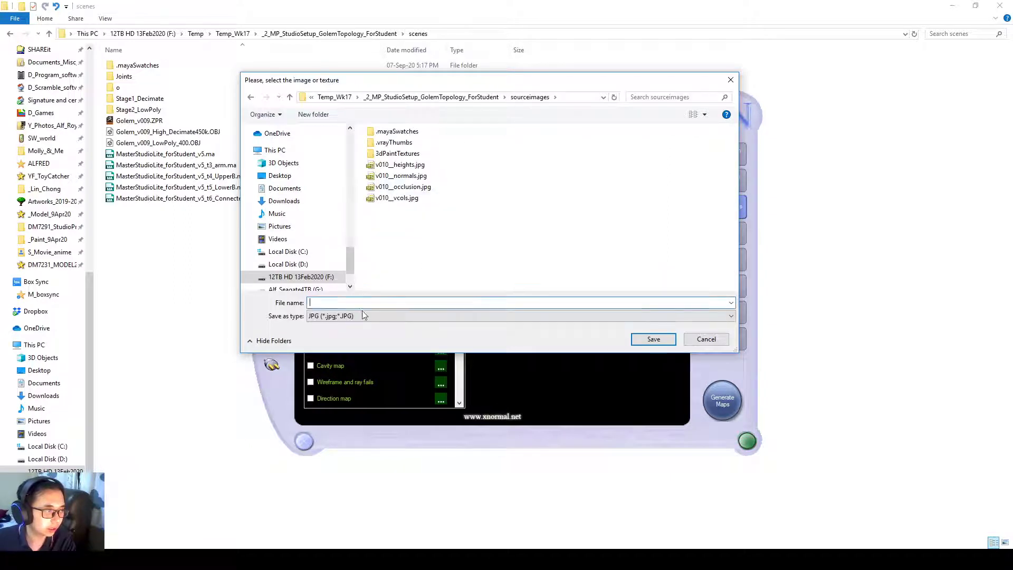
type("v012")
key("BackSpace")
key("BackSpace")
type("012")
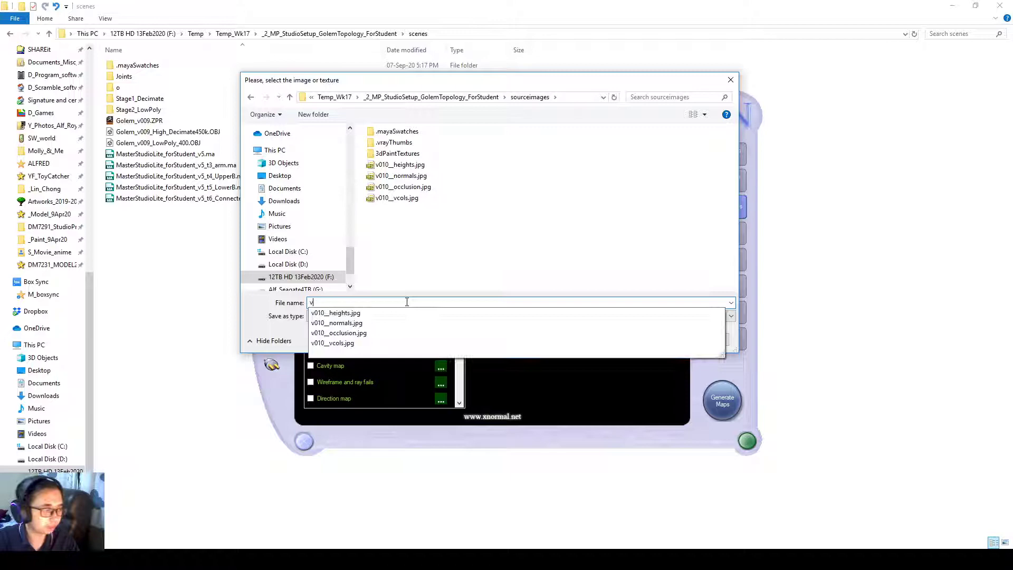
key("Return")
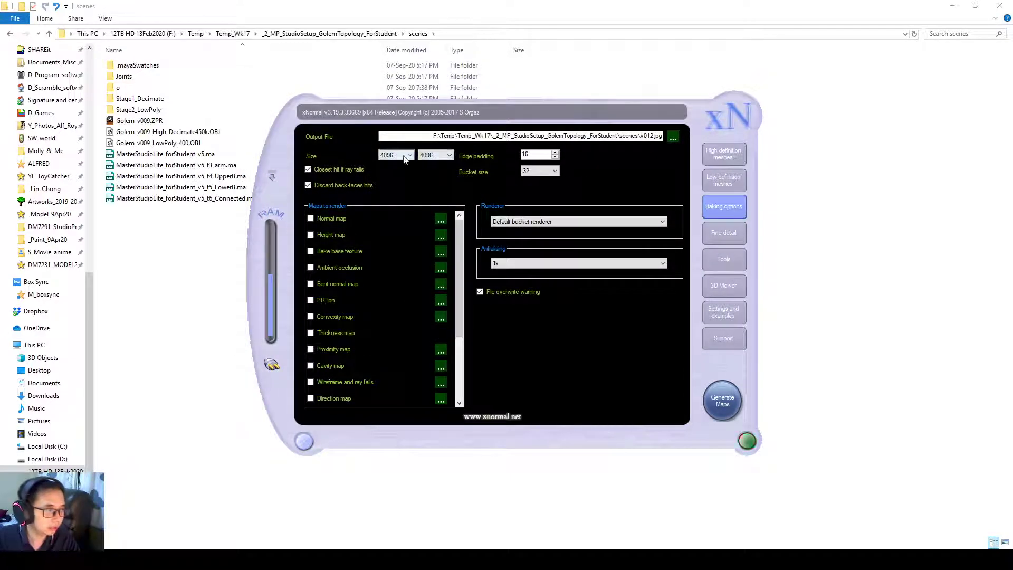
- Tick Normal map, Height map and Ambient occlusion in Maps to render
left_click(311, 218)
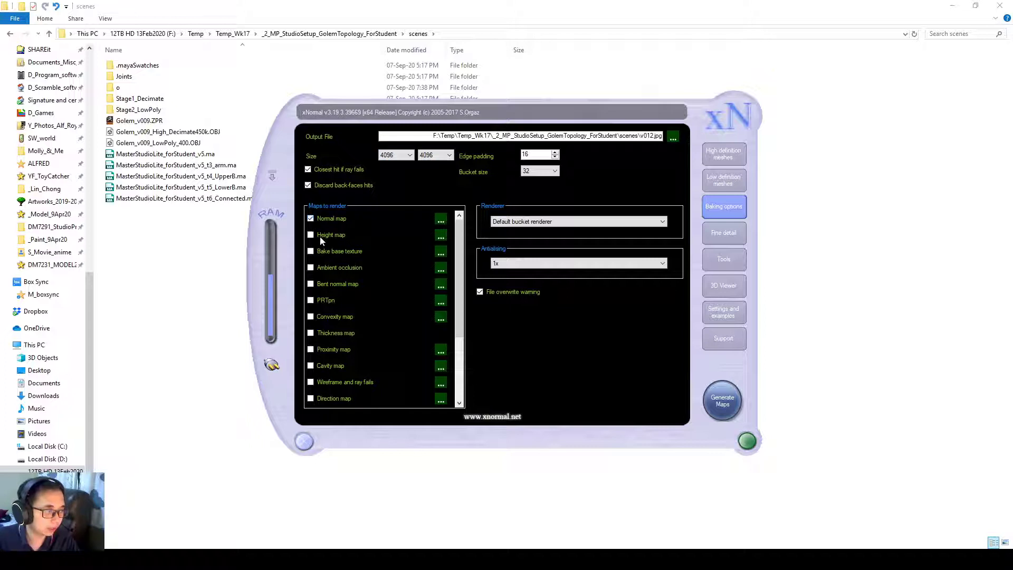
scroll(370, 279, "down", 2)
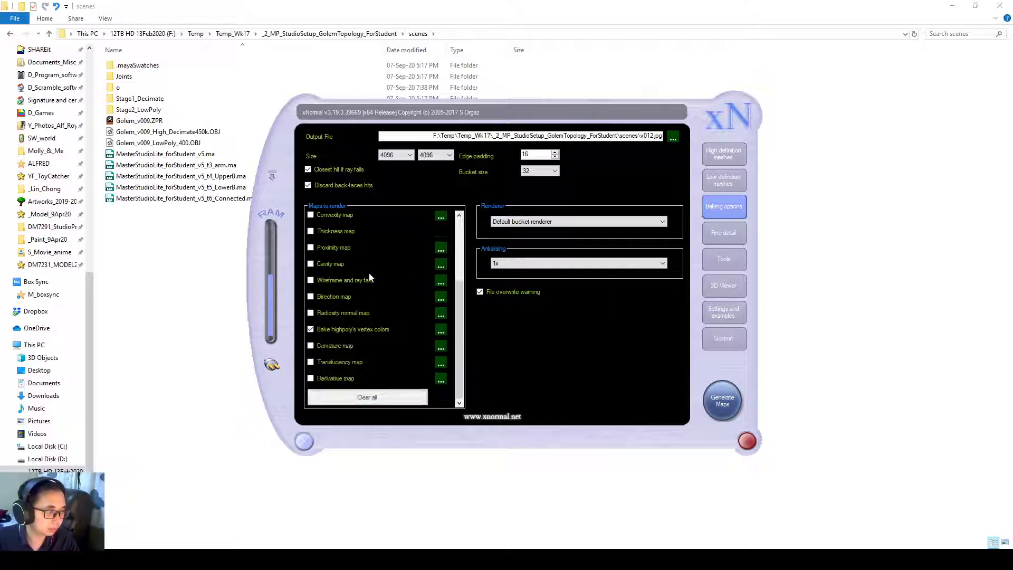
scroll(386, 283, "up", 3)
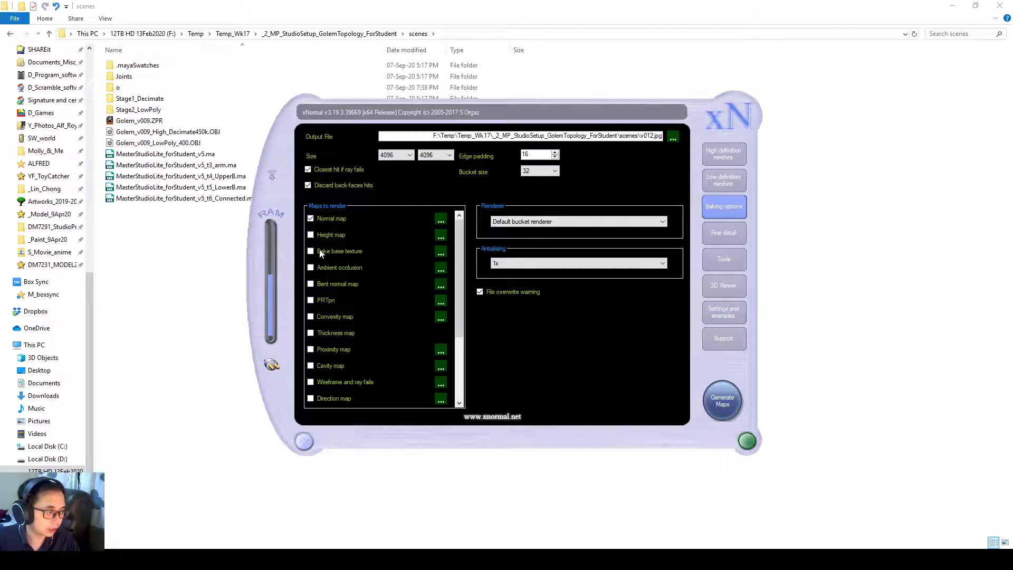
left_click(311, 236)
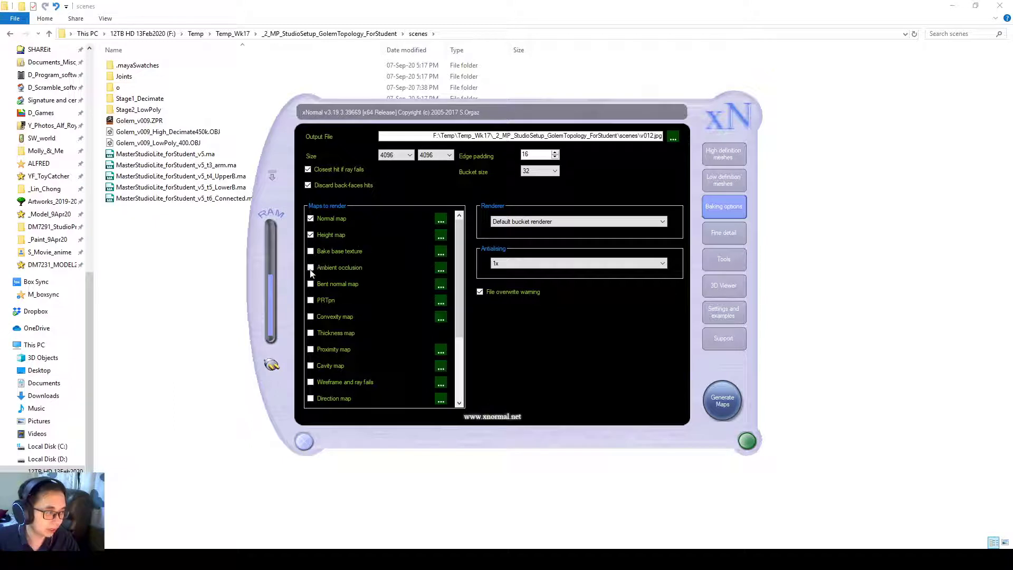
left_click(311, 268)
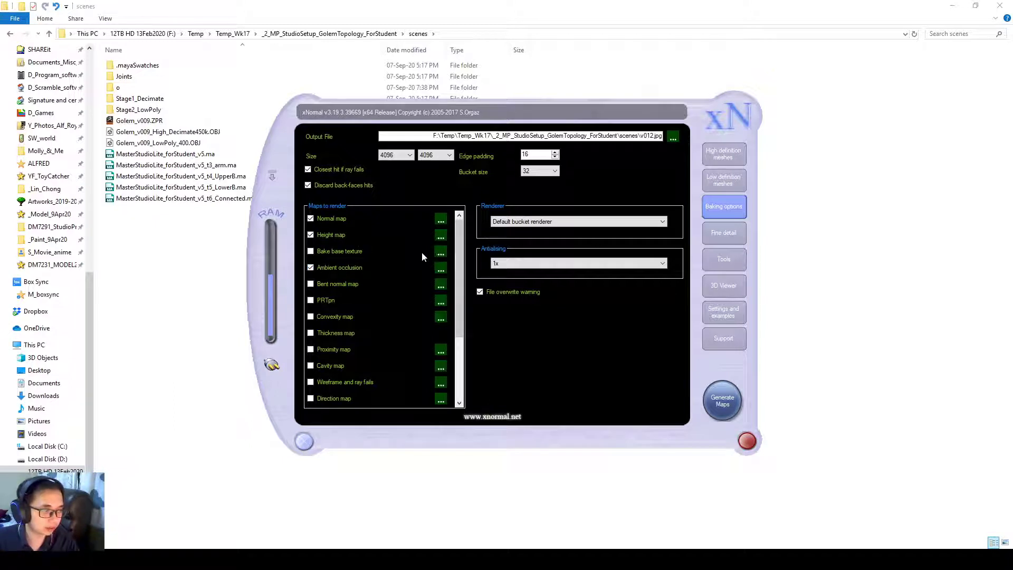
scroll(422, 257, "down", 5)
- Look through the Fine detail, Tools and Settings panels, then return to Baking options
left_click(737, 236)
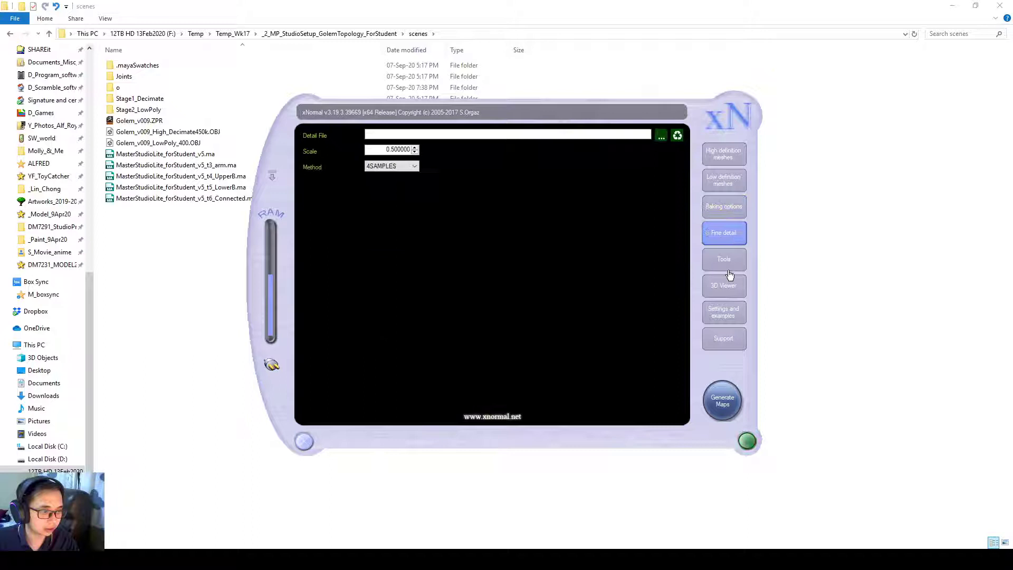
left_click(730, 261)
left_click(736, 234)
left_click(728, 261)
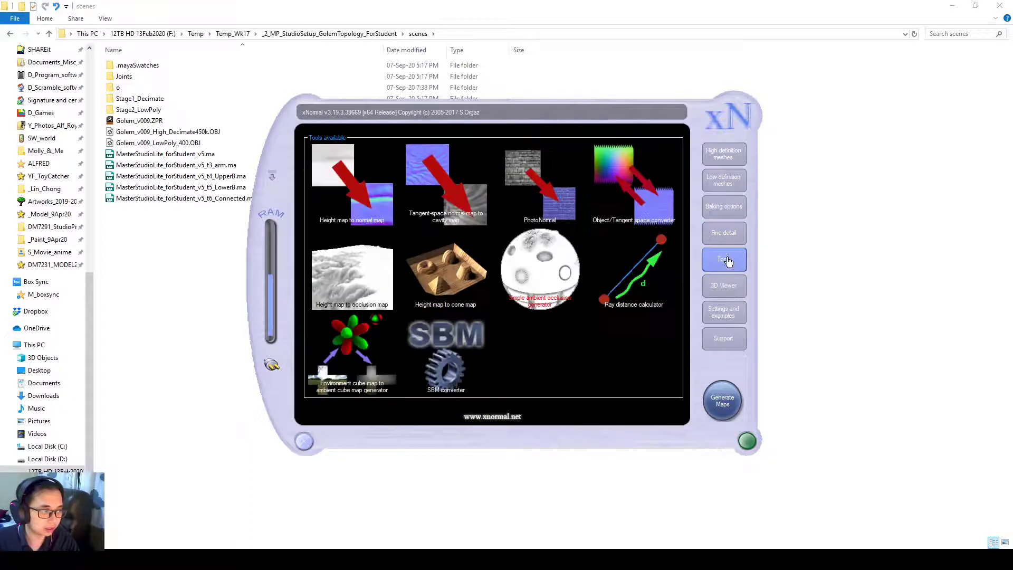
left_click(726, 331)
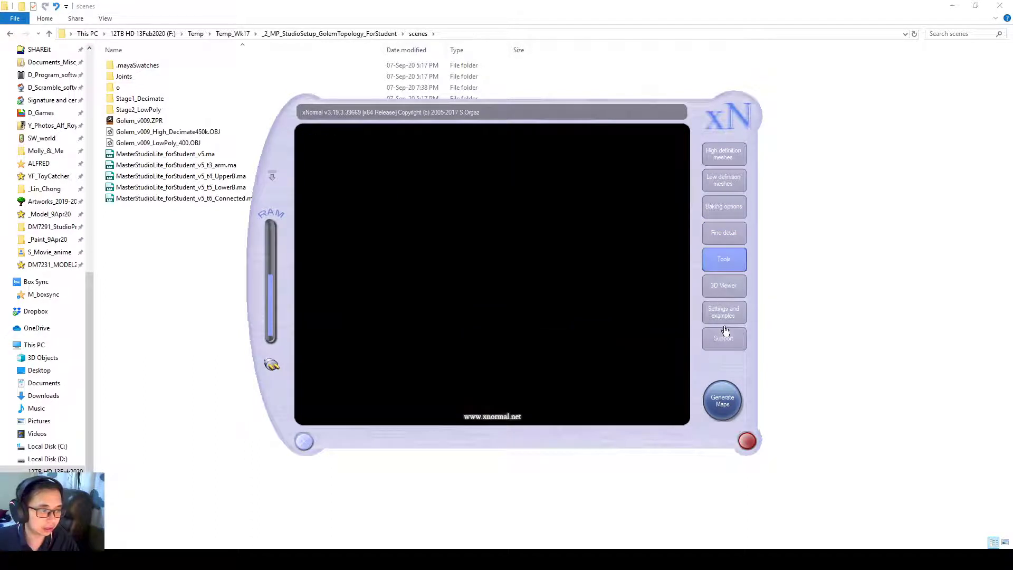
left_click(723, 317)
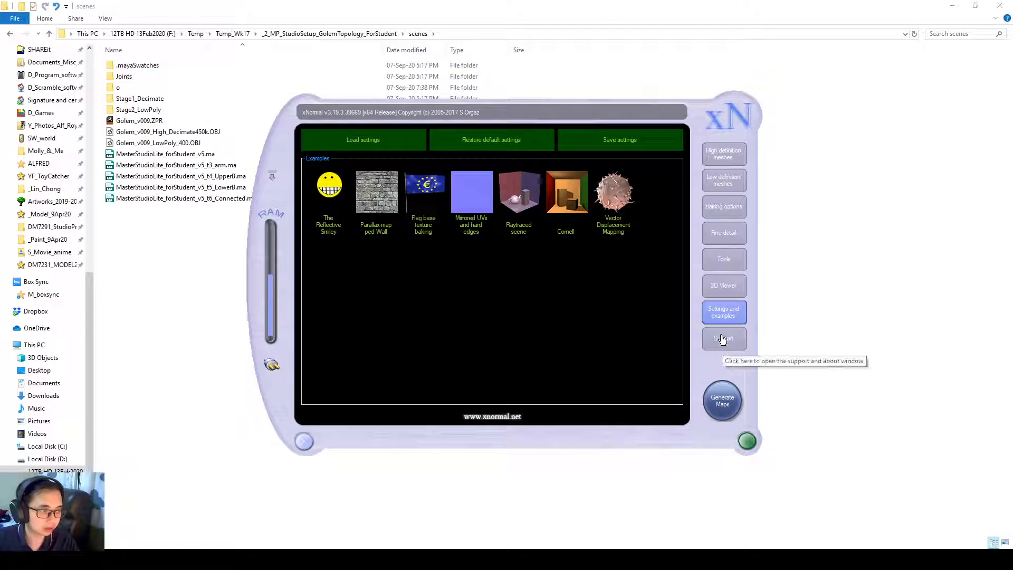
left_click(727, 212)
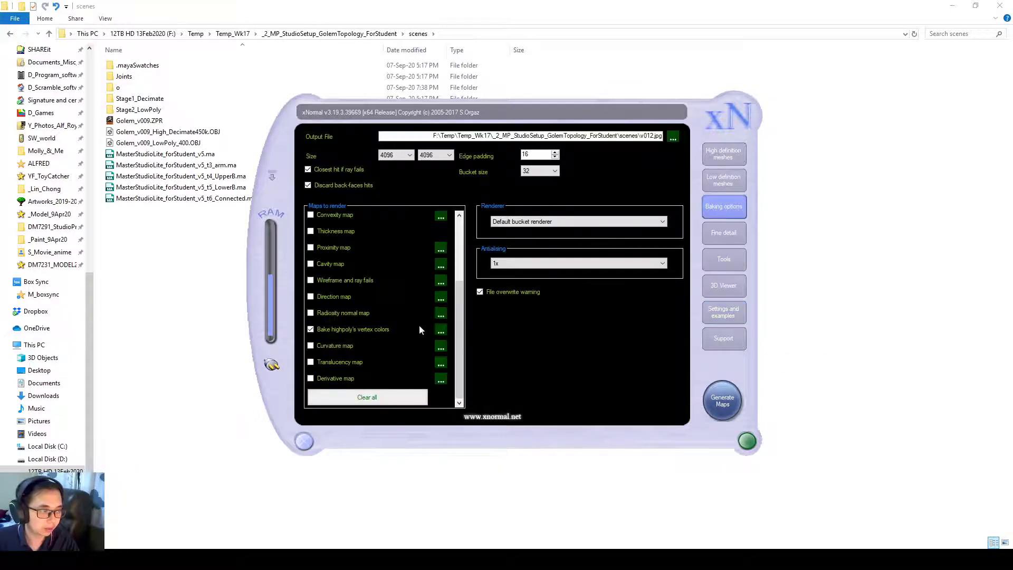
left_click_drag(459, 362, 497, 234)
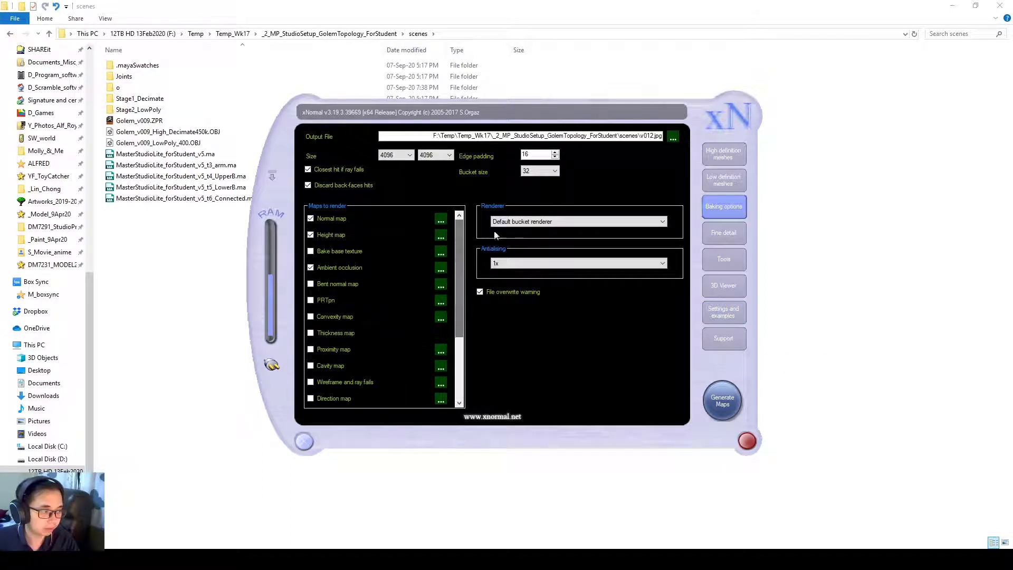
- Generate the normal, height and ambient occlusion maps from the Golem high-poly mesh, then bring Explorer forward
left_click(721, 154)
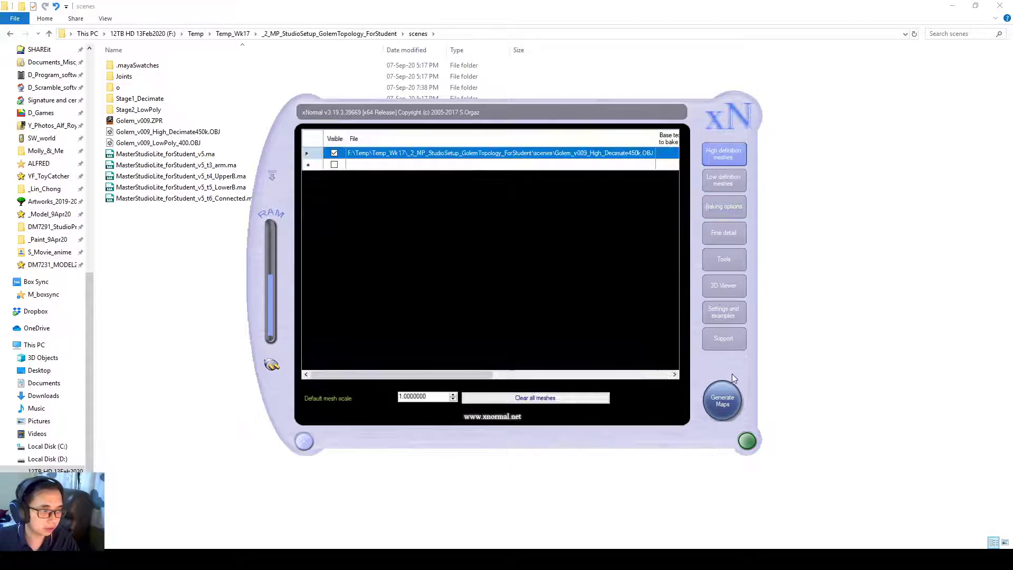
left_click(733, 397)
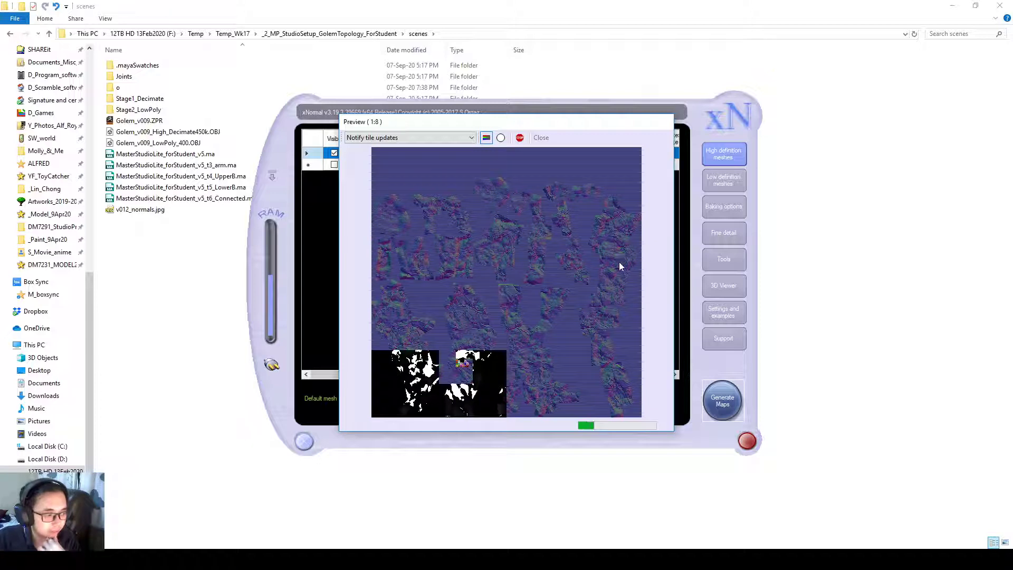
left_click(224, 258)
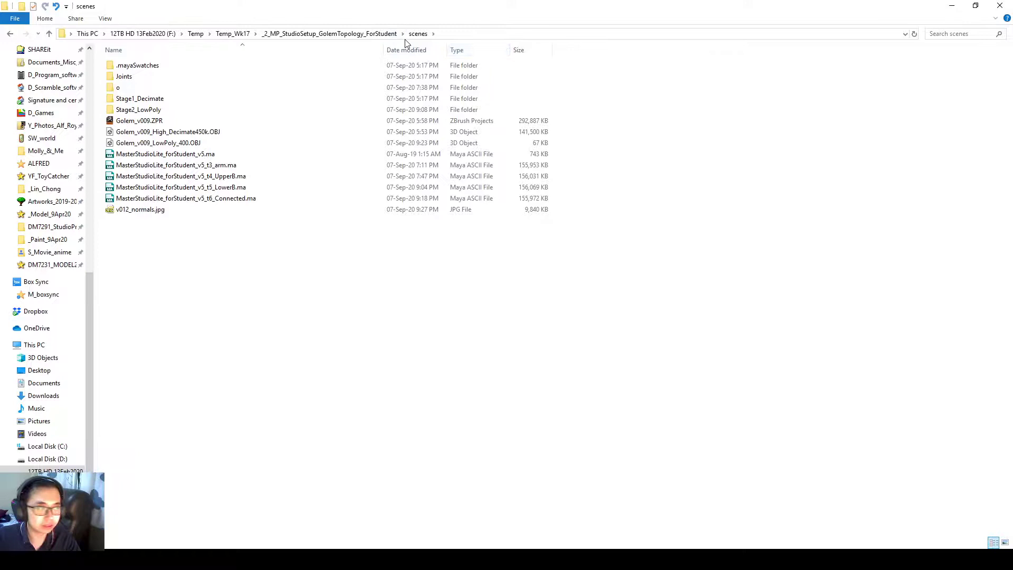
- Go up to the project folder in File Explorer and open sourceimages
left_click(364, 33)
left_click(156, 200)
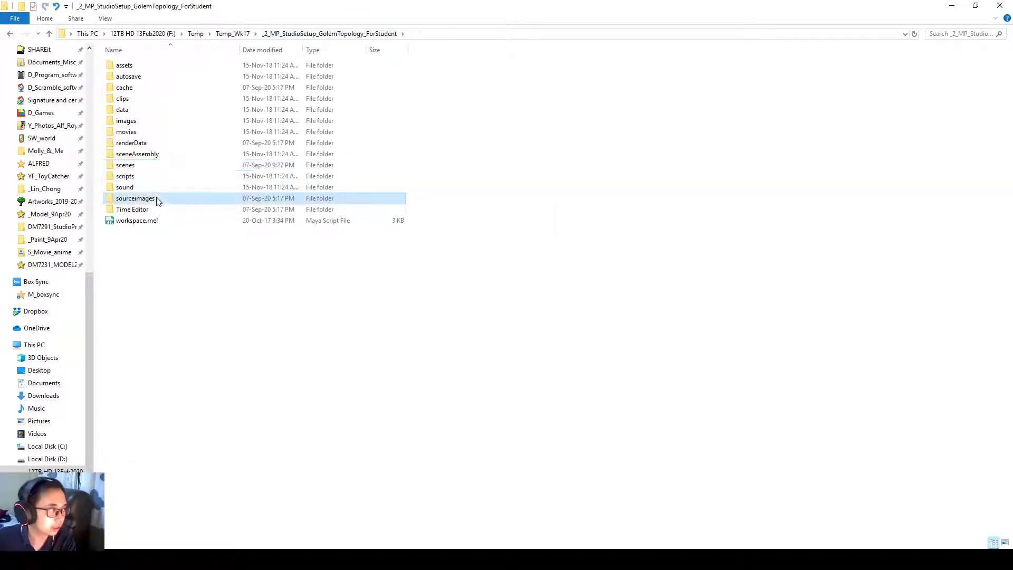
double_click(157, 199)
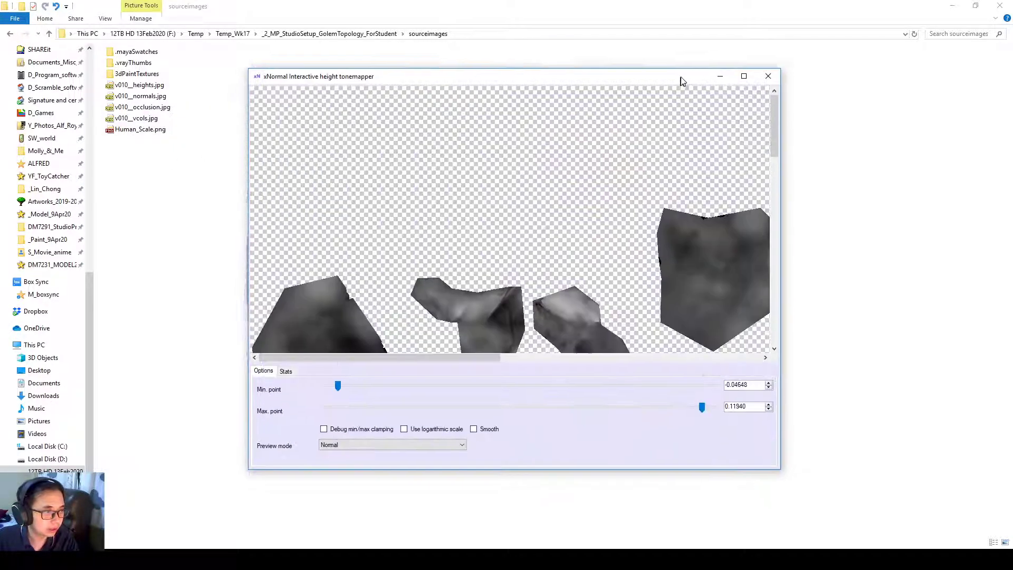
- Review the height map's Stats in the tonemapper, then close it so baking continues
left_click_drag(681, 80, 686, 78)
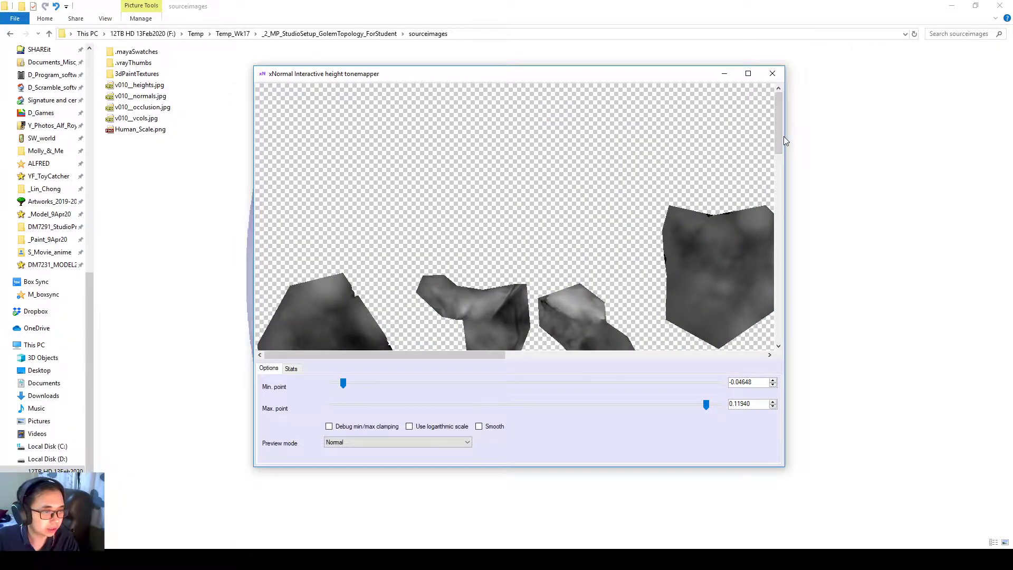
left_click_drag(781, 136, 786, 324)
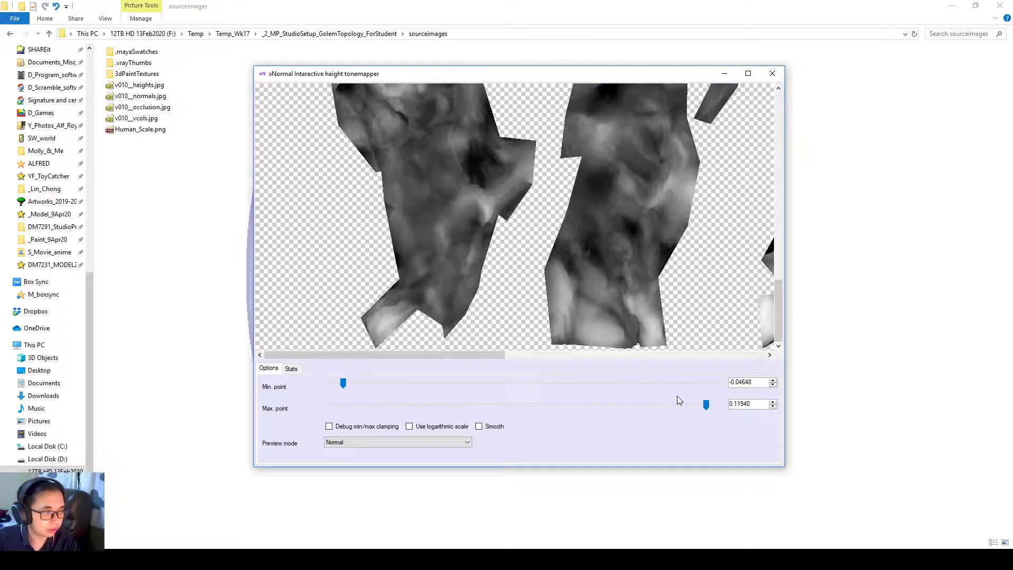
left_click_drag(477, 356, 763, 402)
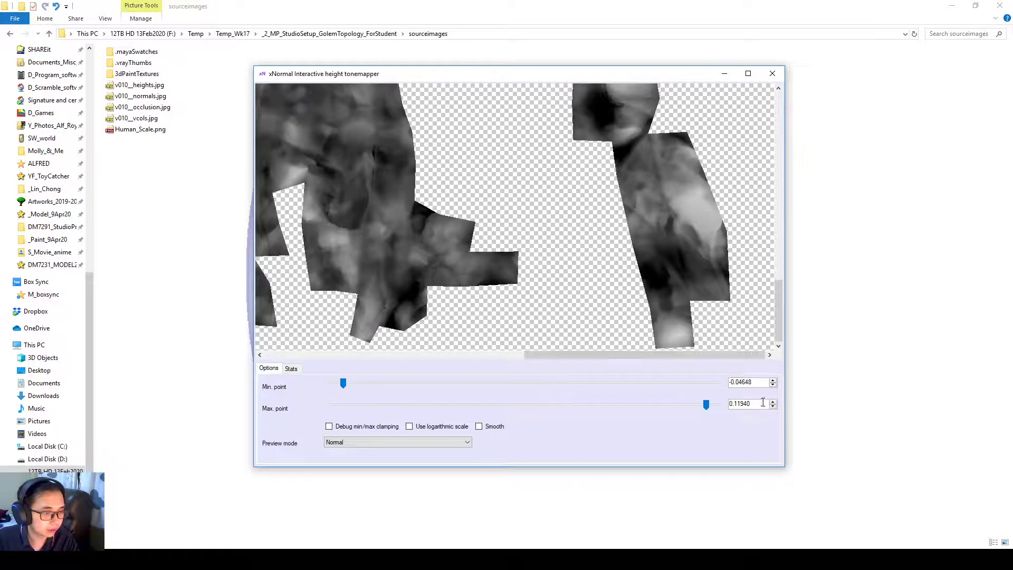
left_click(291, 369)
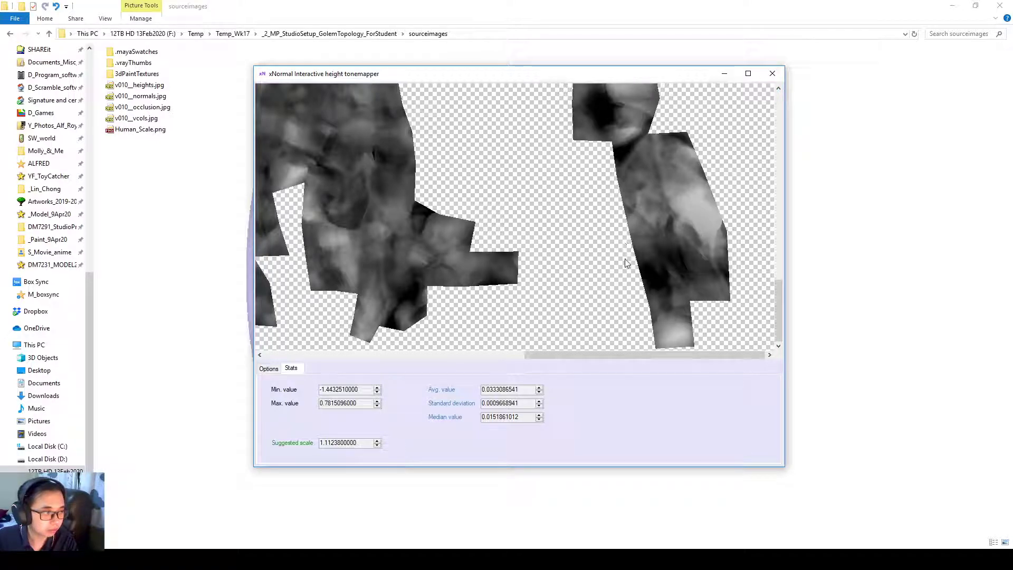
key("alt+F4")
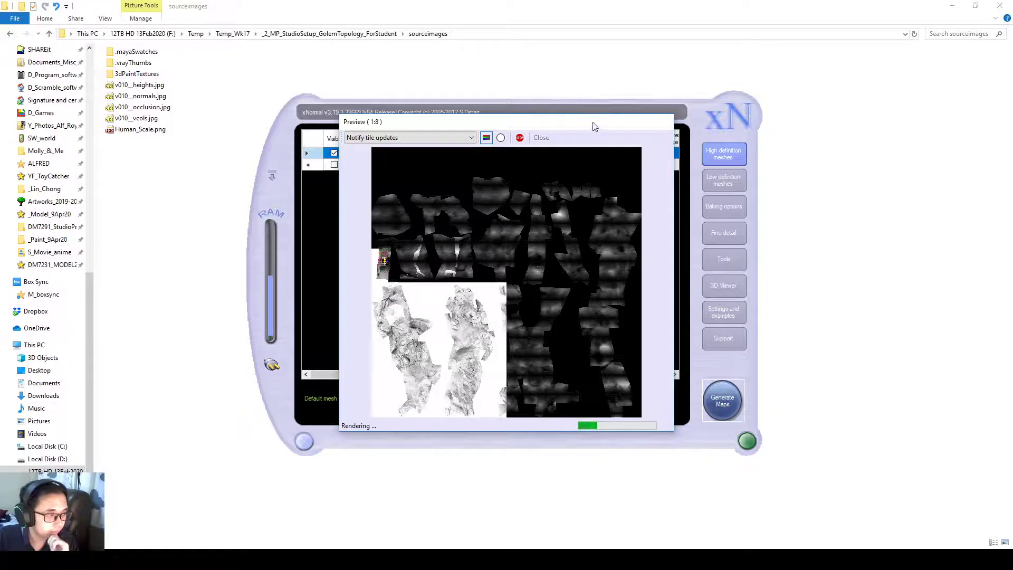
left_click_drag(594, 126, 556, 220)
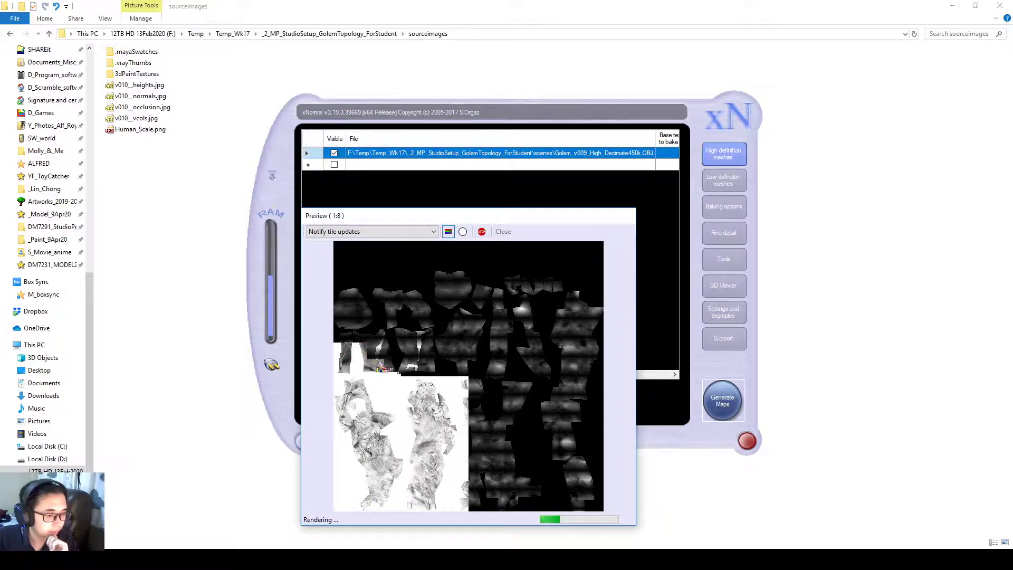
left_click(720, 501)
key("alt+Tab")
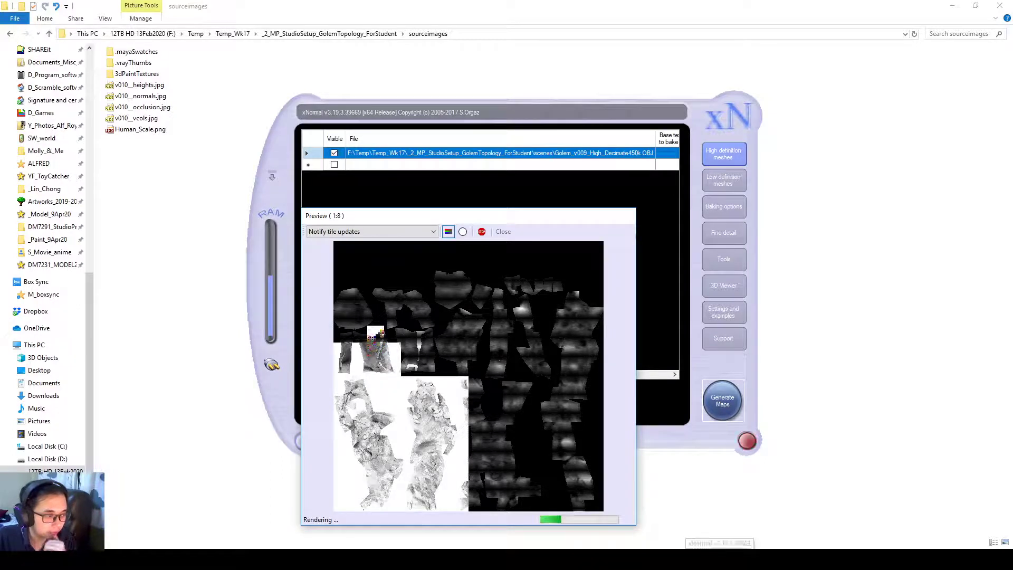
left_click_drag(585, 230, 698, 148)
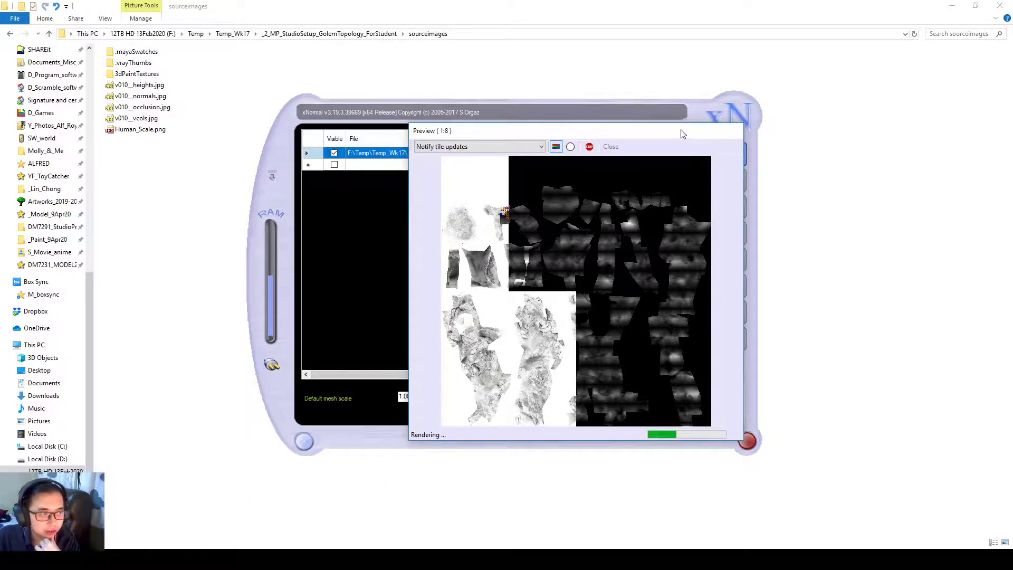
left_click_drag(680, 132, 653, 133)
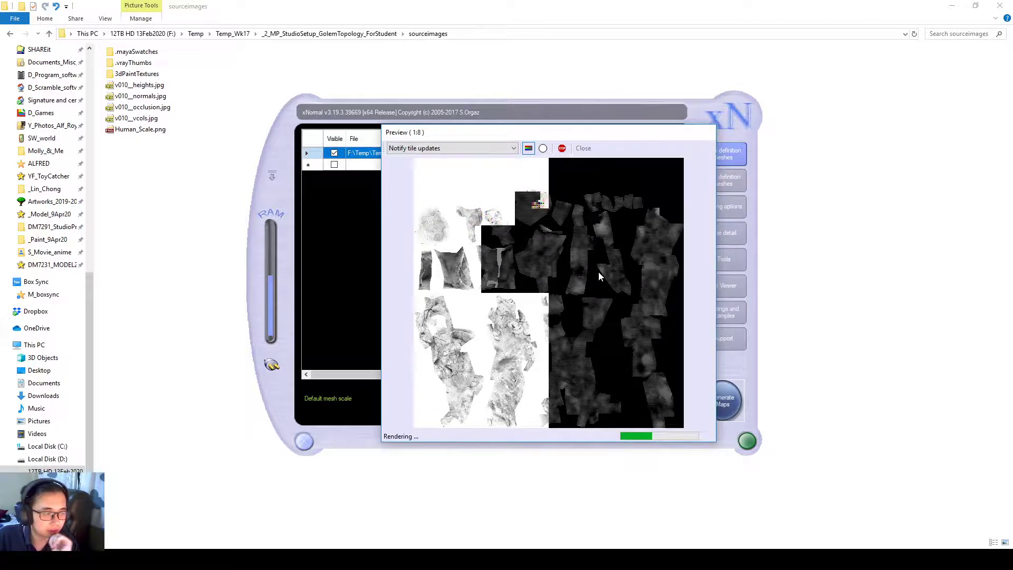